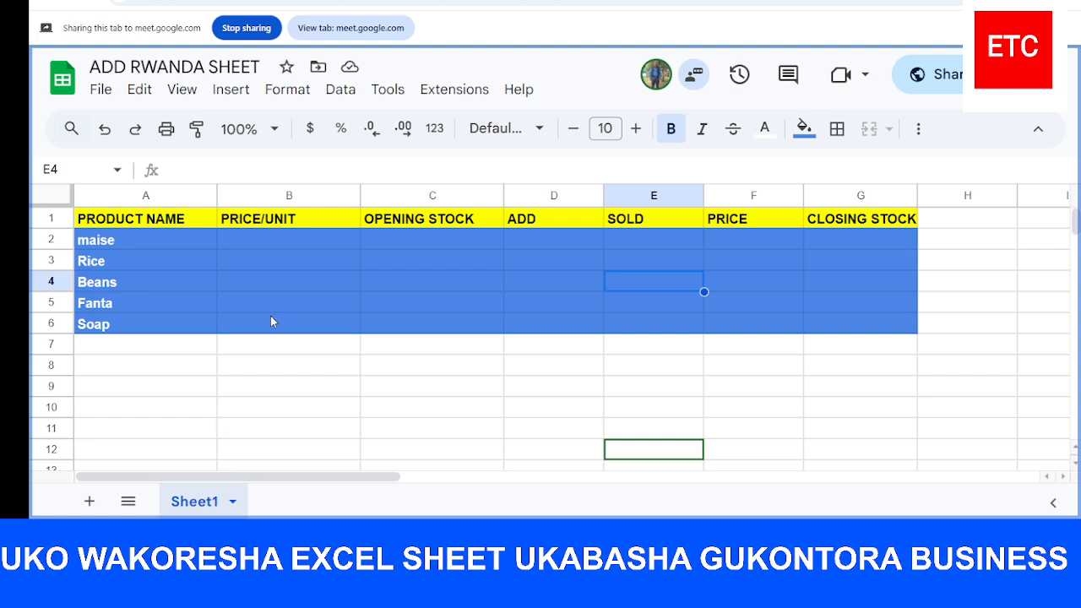
pyautogui.click(286, 240)
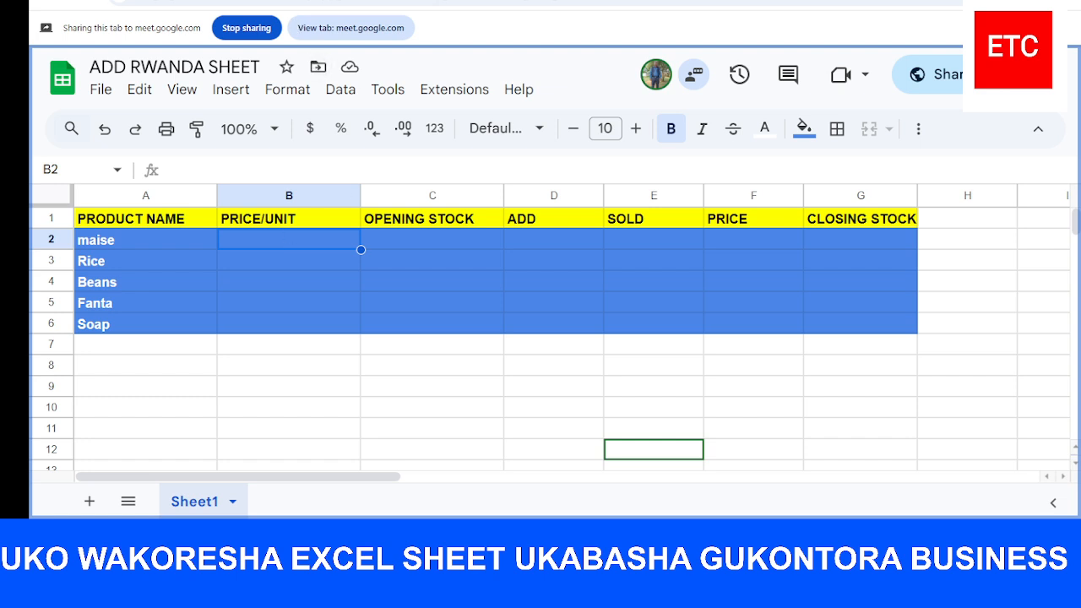
pyautogui.hotkey('ctrl', 't')
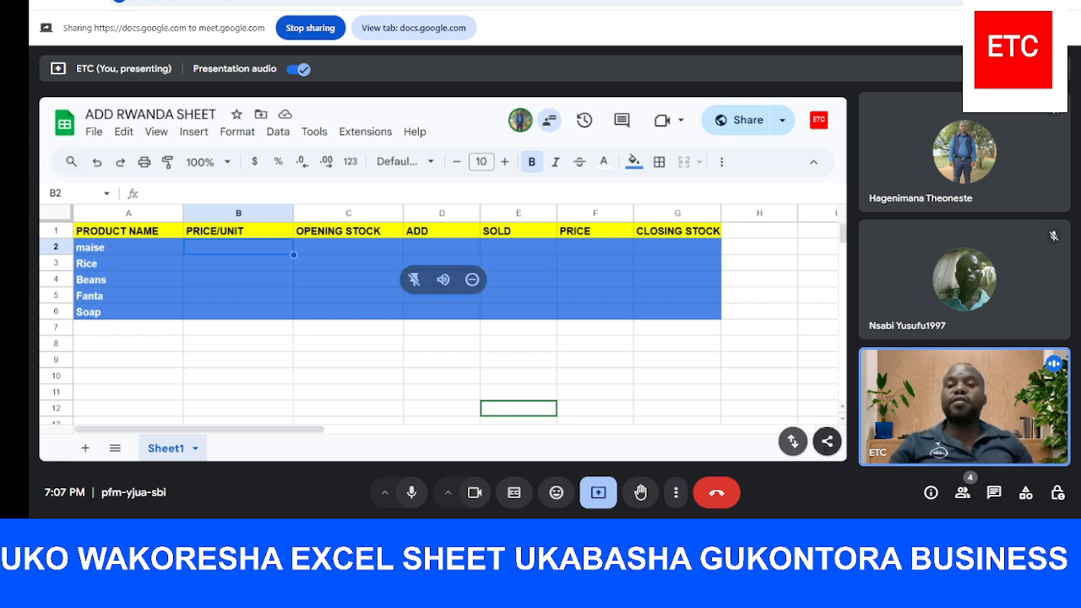
pyautogui.hotkey('ctrl', 'Tab')
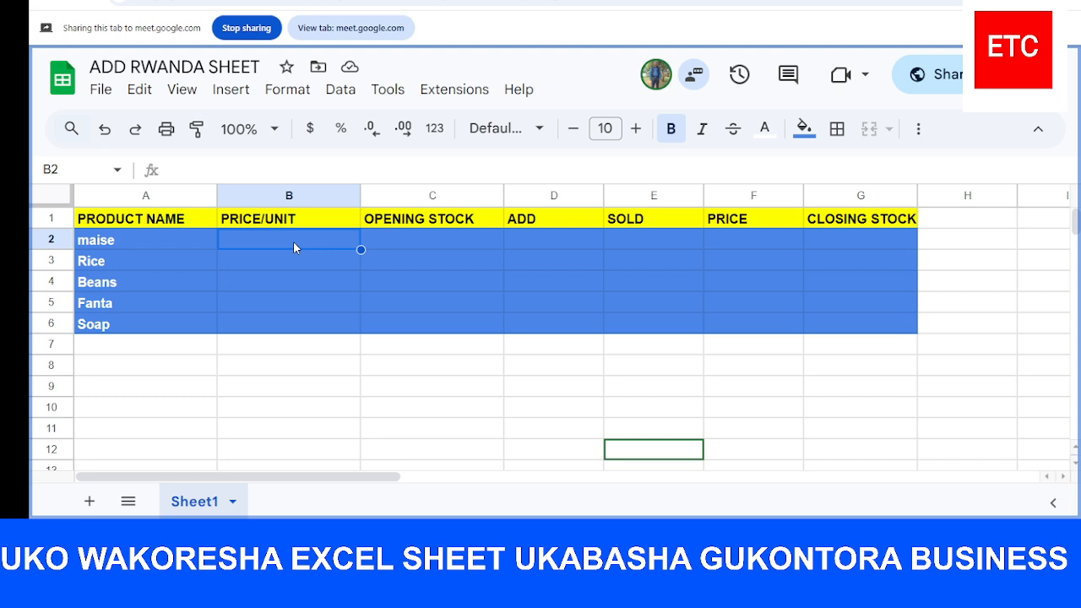
# Extend the first product name in A2 to read "maise Flour"
pyautogui.click(169, 237)
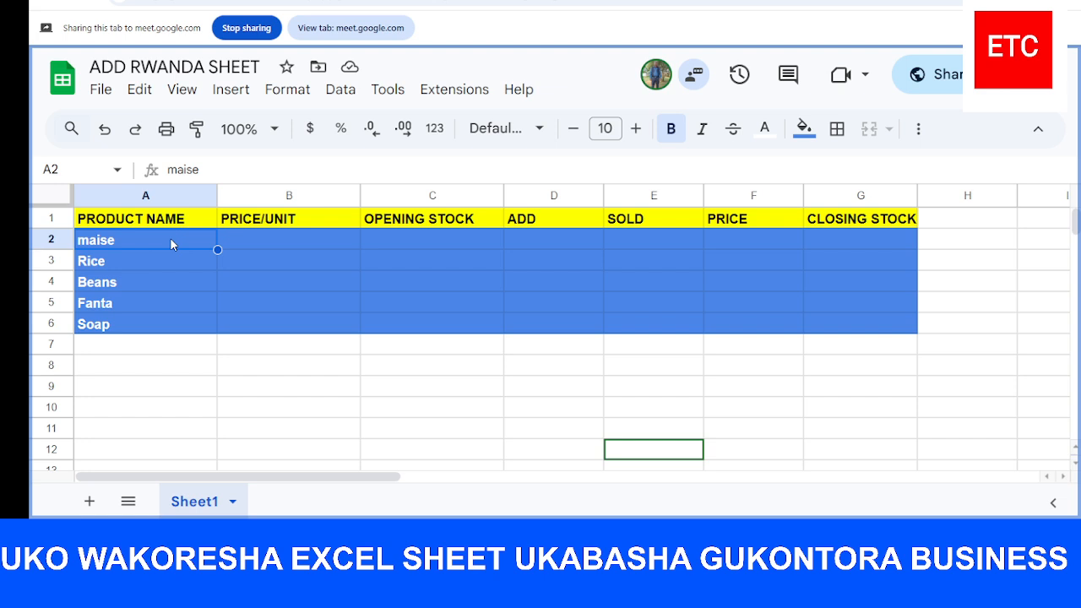
pyautogui.doubleClick(170, 242)
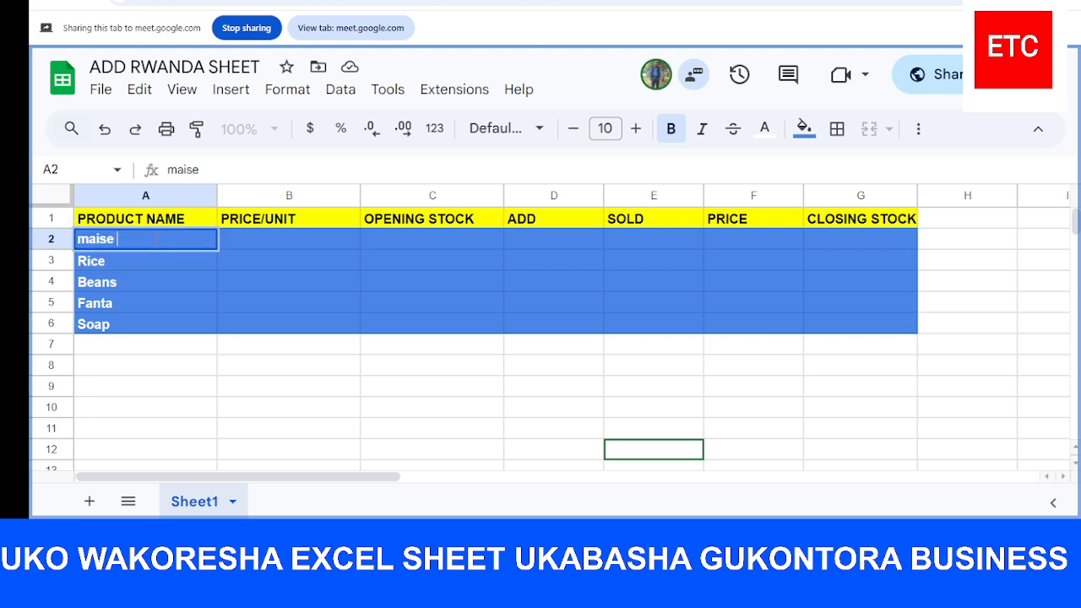
pyautogui.write('Flour')
# Enter the unit prices 500 for maise Flour, 1200 for Rice and 600 for Beans
pyautogui.click(246, 239)
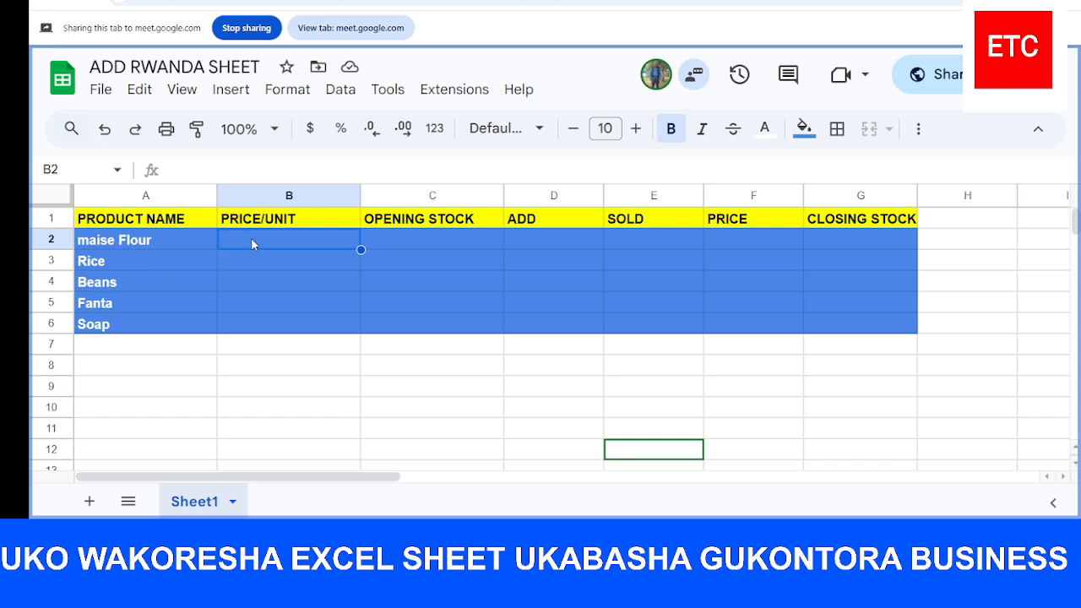
pyautogui.write('500')
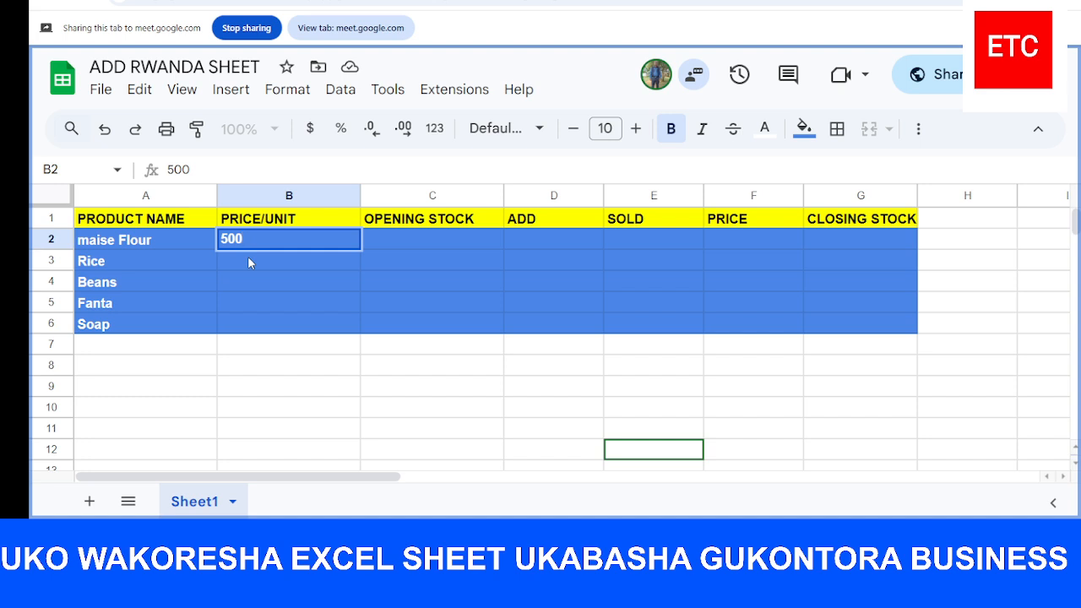
pyautogui.press('Return')
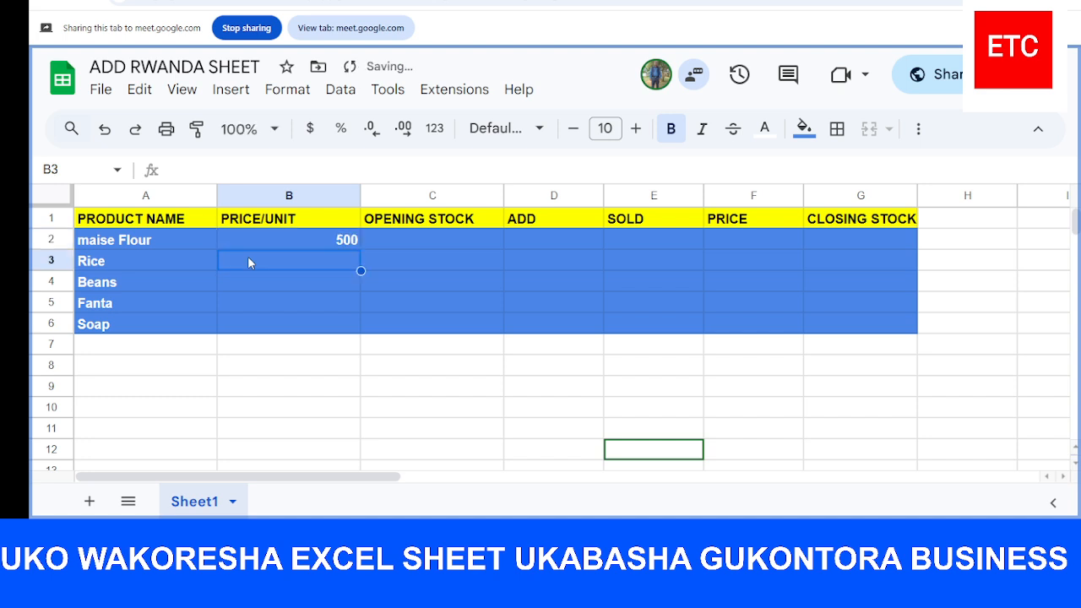
pyautogui.write('1')
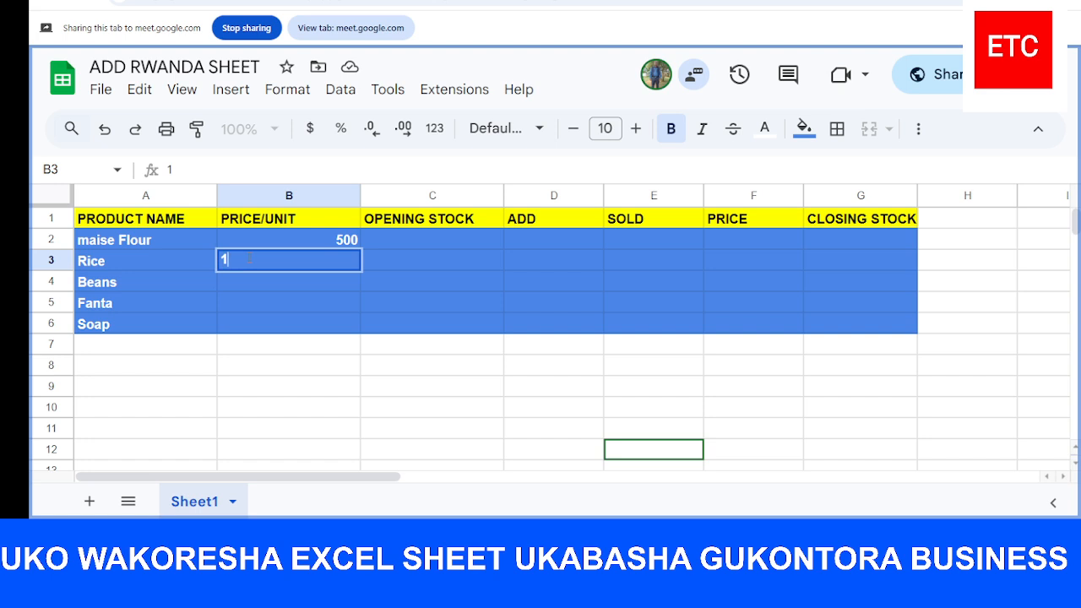
pyautogui.write('200')
pyautogui.press('Return')
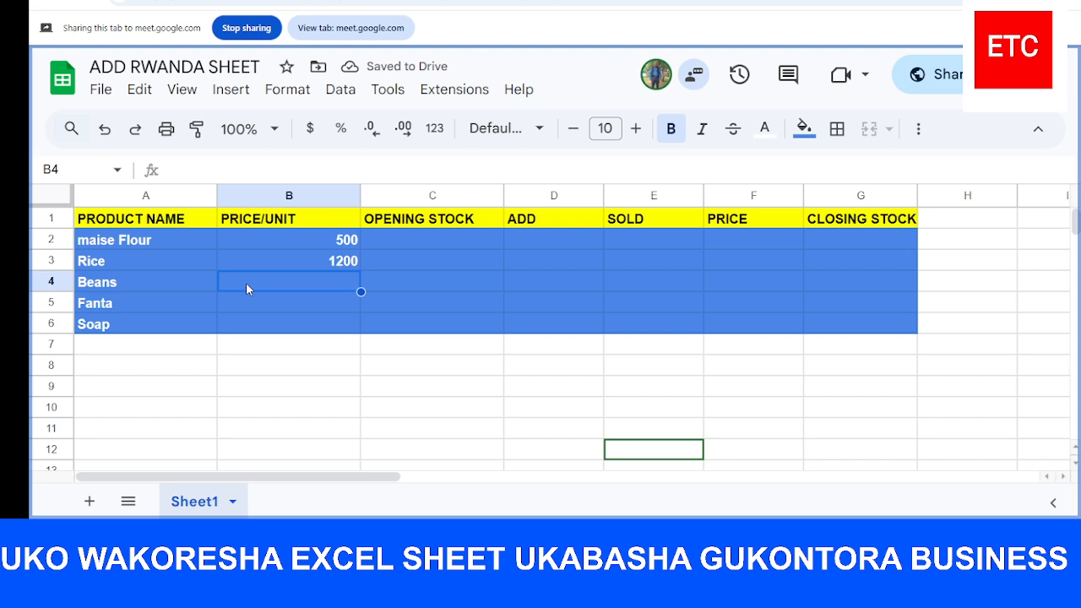
pyautogui.write('600')
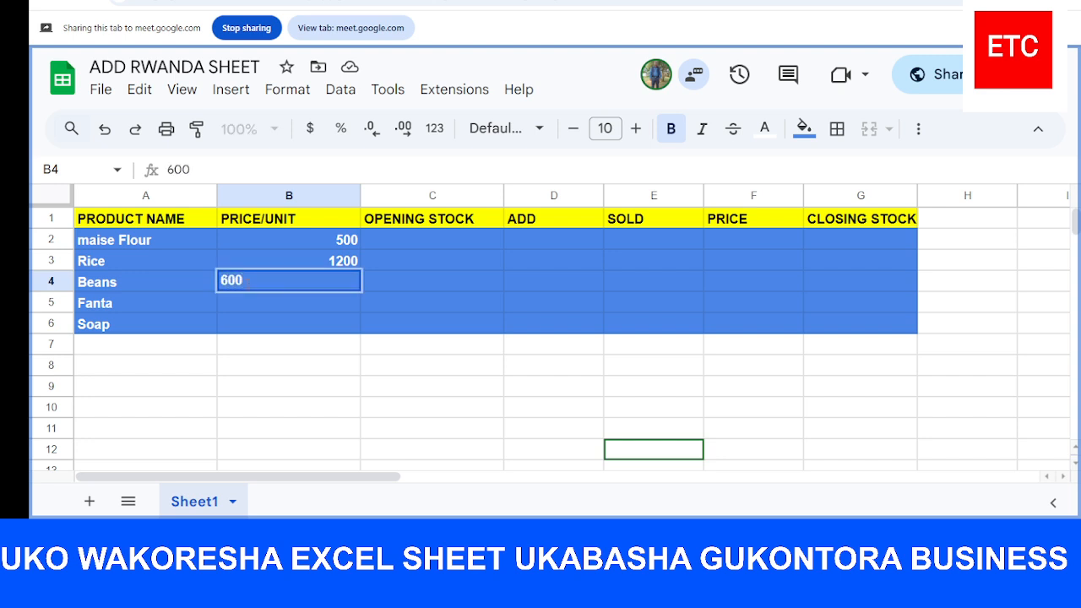
pyautogui.press('Return')
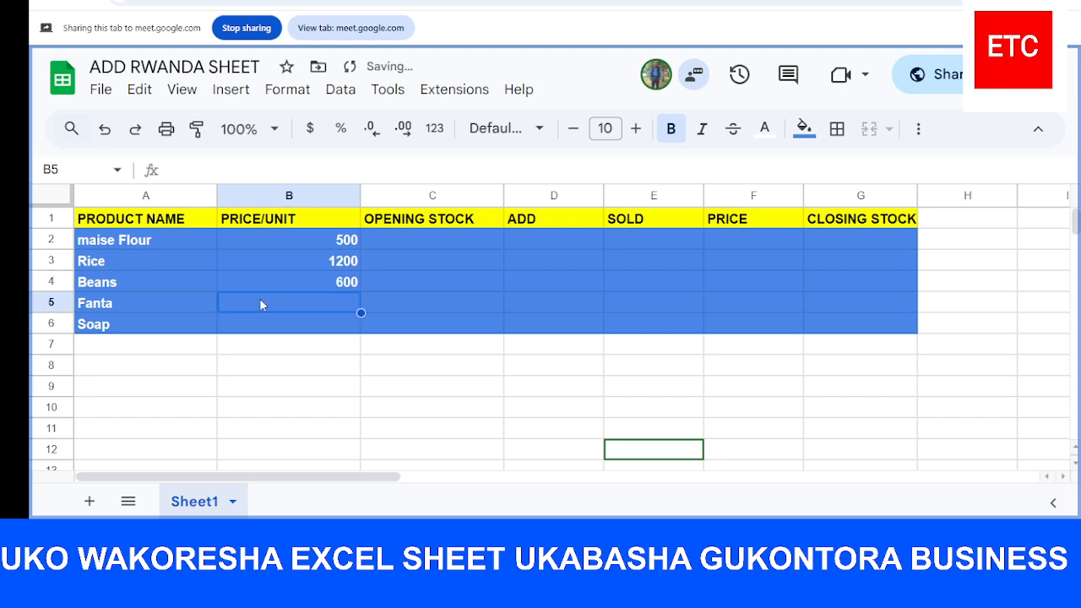
# Rename the Fanta product in A5 as "Fanta 500ml"
pyautogui.click(167, 306)
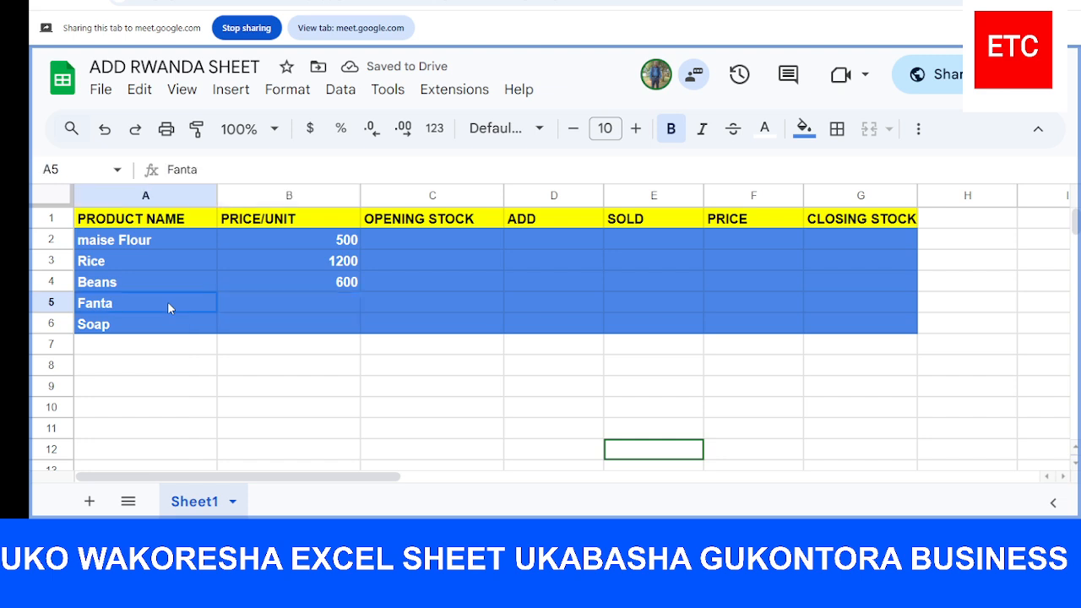
pyautogui.doubleClick(167, 306)
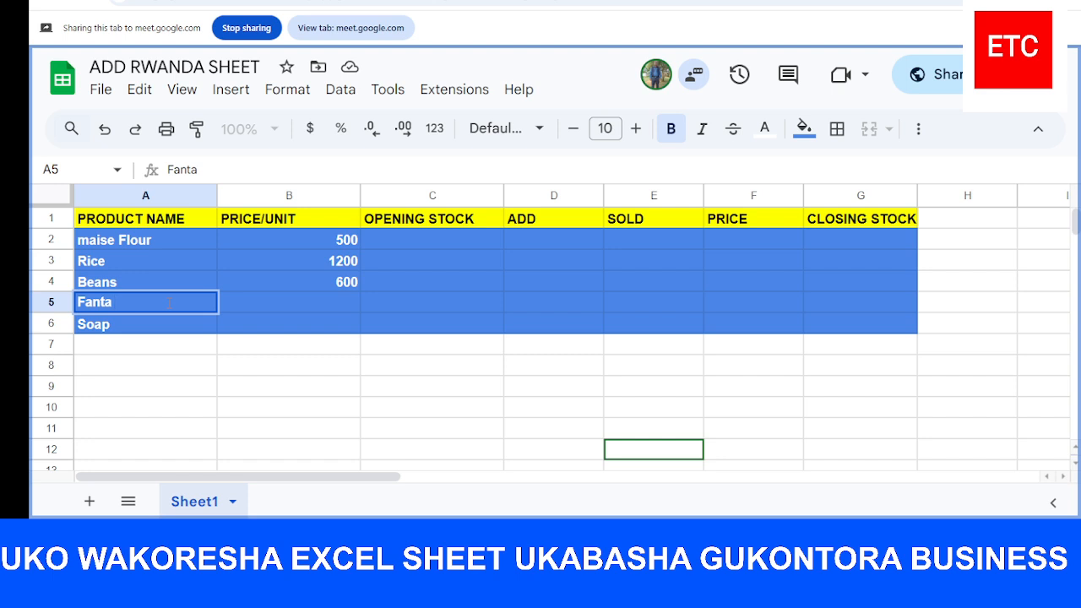
pyautogui.write('50CL')
pyautogui.press('BackSpace')
pyautogui.press('BackSpace')
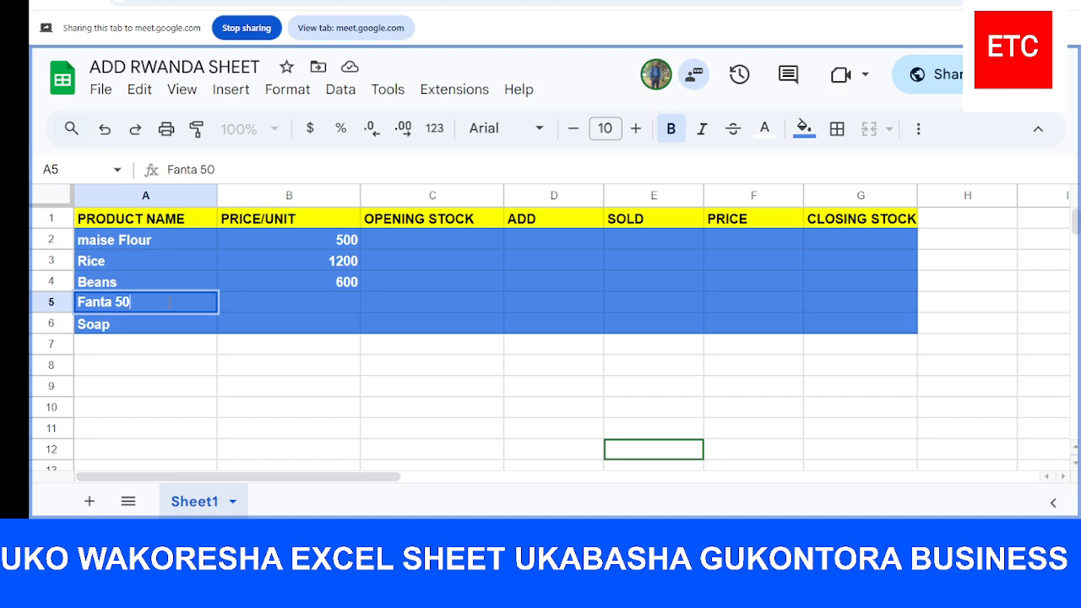
pyautogui.write('0ml')
pyautogui.click(171, 326)
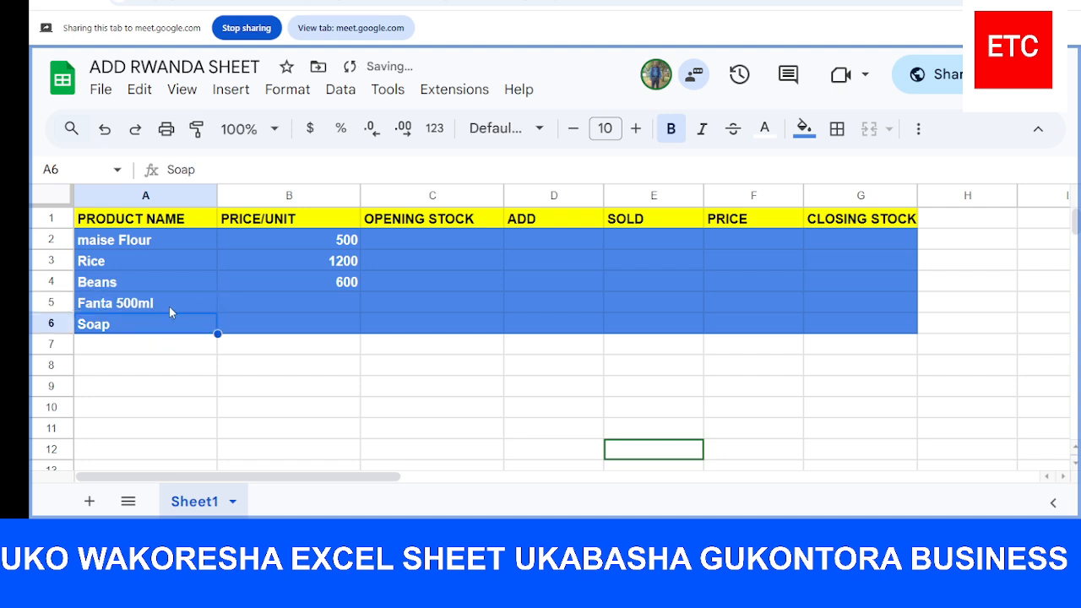
# Replace the size in the A5 product name so that it reads "Fanta Big"
pyautogui.click(168, 302)
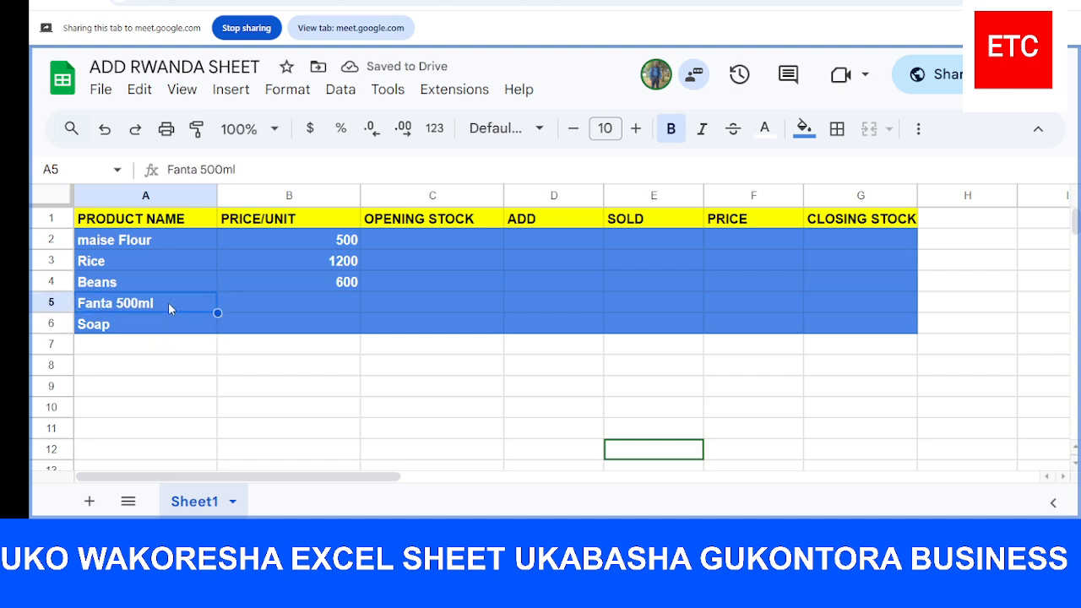
pyautogui.doubleClick(169, 302)
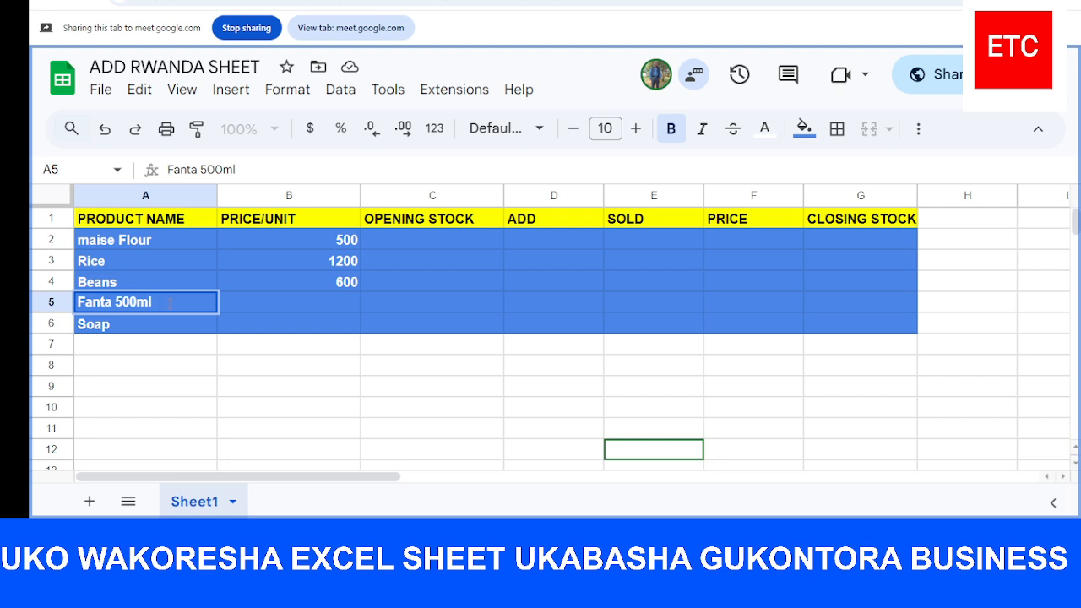
pyautogui.press('BackSpace')
pyautogui.press('BackSpace')
pyautogui.press('BackSpace')
pyautogui.press('BackSpace')
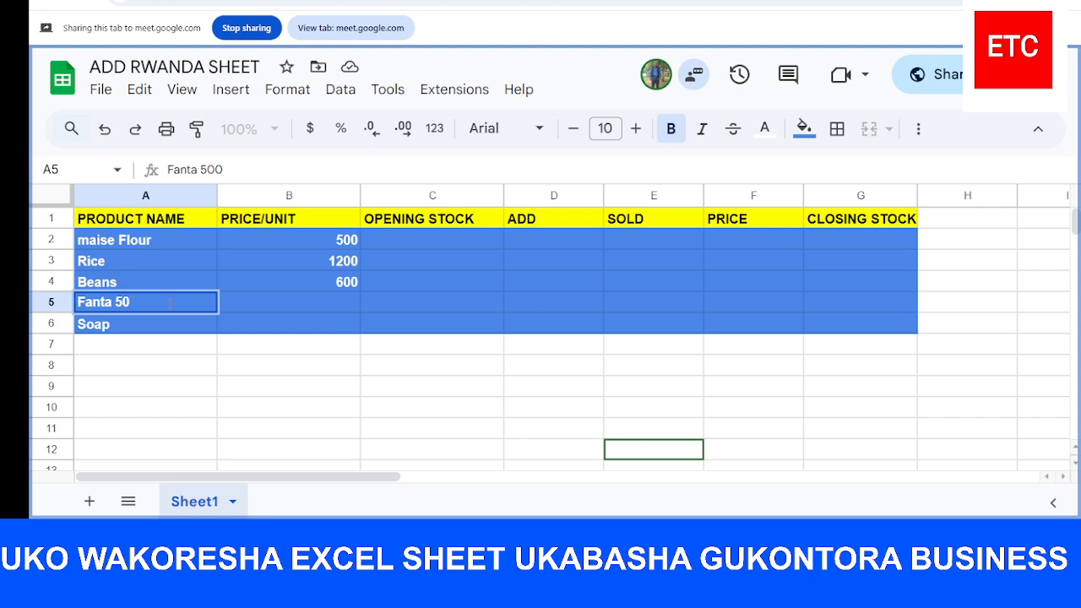
pyautogui.press('BackSpace')
pyautogui.write('Big')
# Enter the unit prices 800 for Fanta Big and 2000 for Soap
pyautogui.click(305, 298)
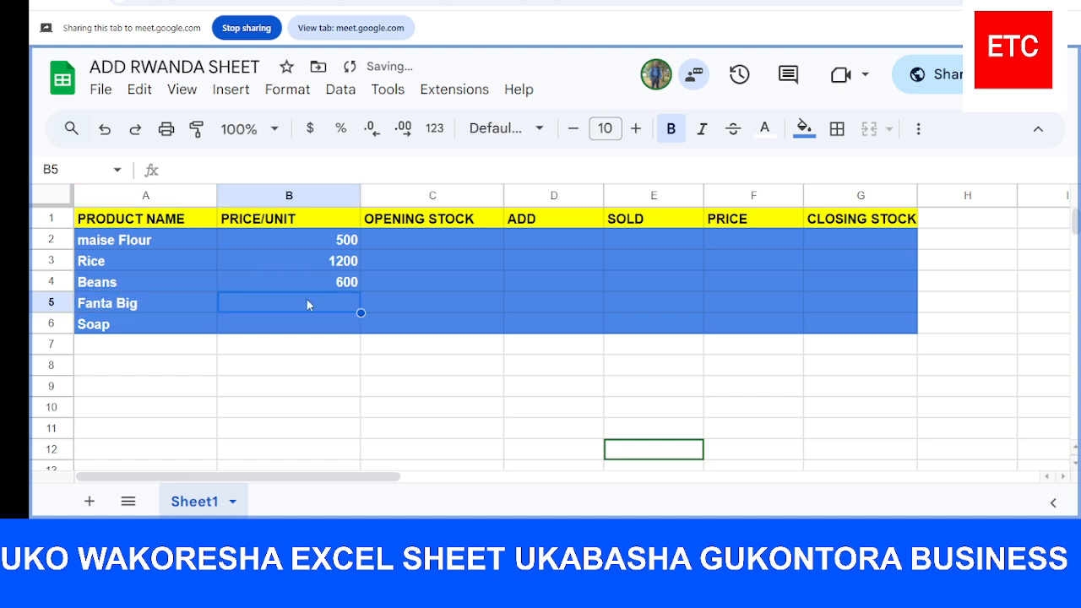
pyautogui.write('800')
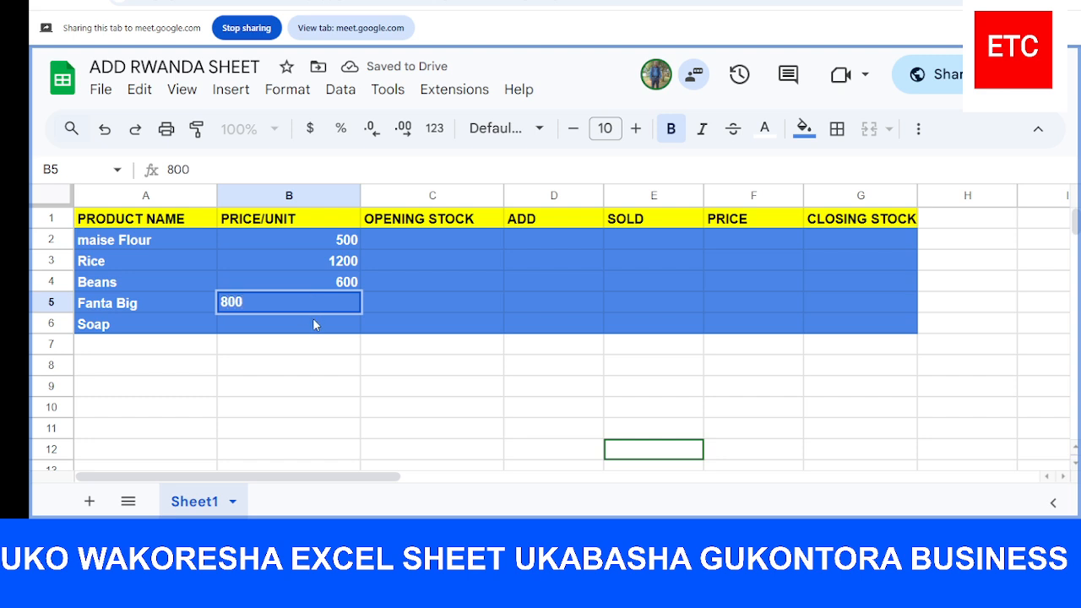
pyautogui.click(315, 325)
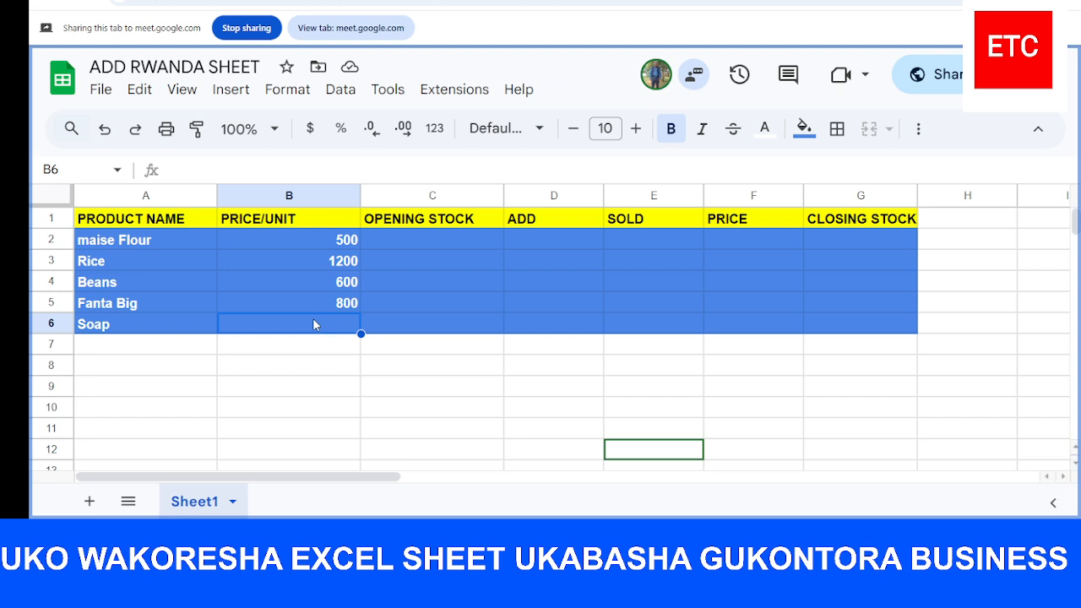
pyautogui.write('2000')
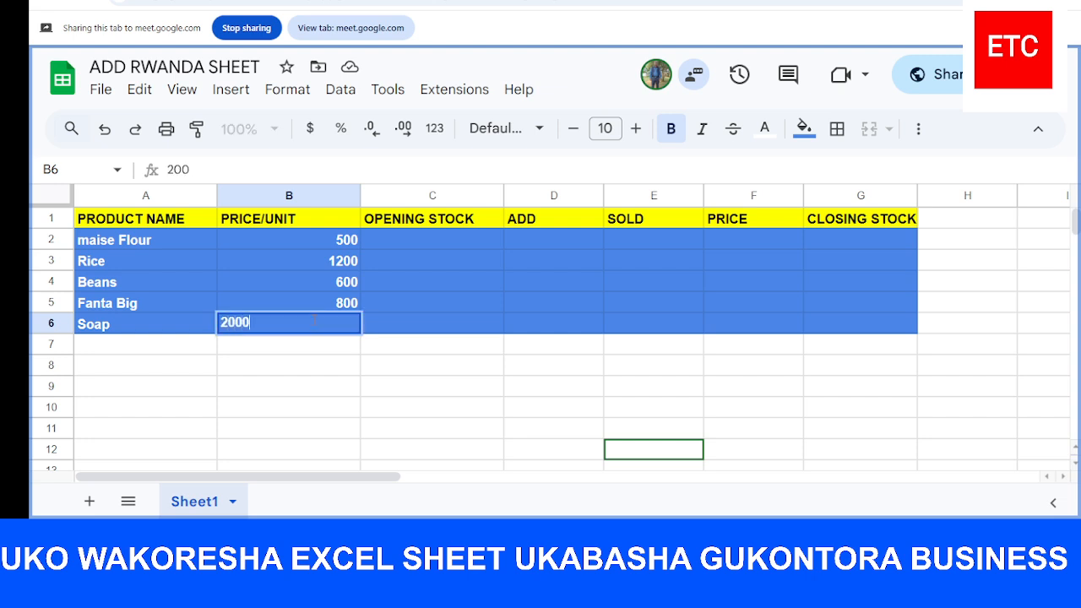
# Extend the Soap product name in A6 to read "Soap umuti"
pyautogui.click(185, 331)
pyautogui.doubleClick(185, 331)
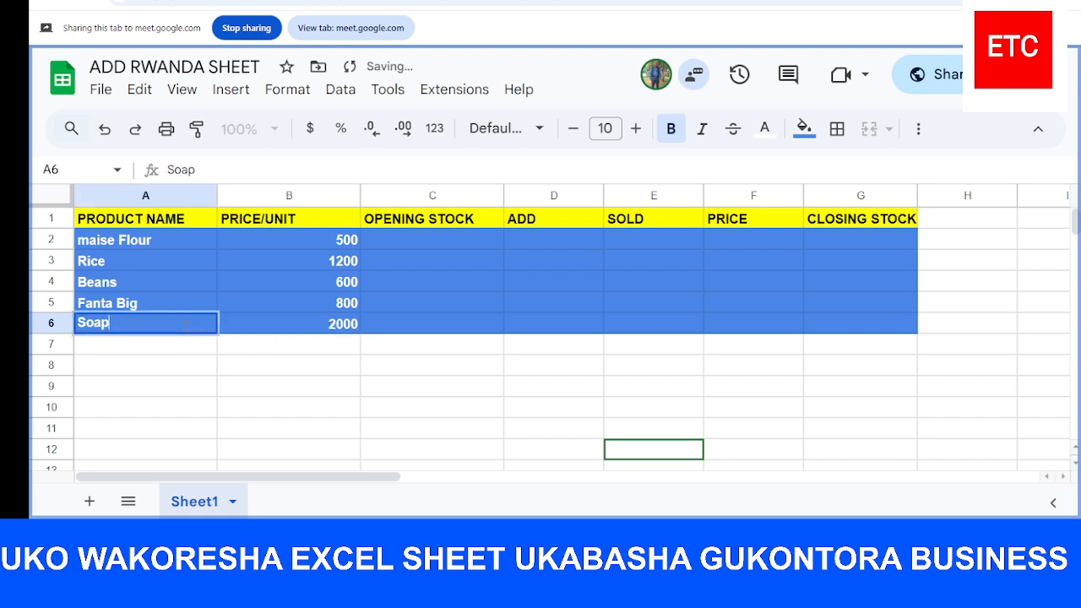
pyautogui.write('u')
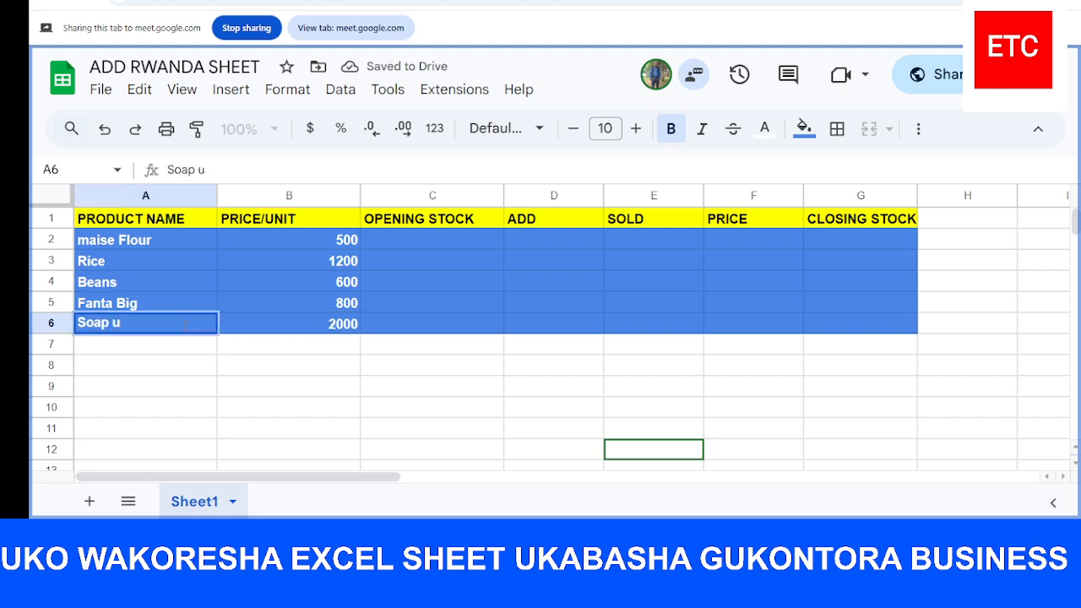
pyautogui.write('muti')
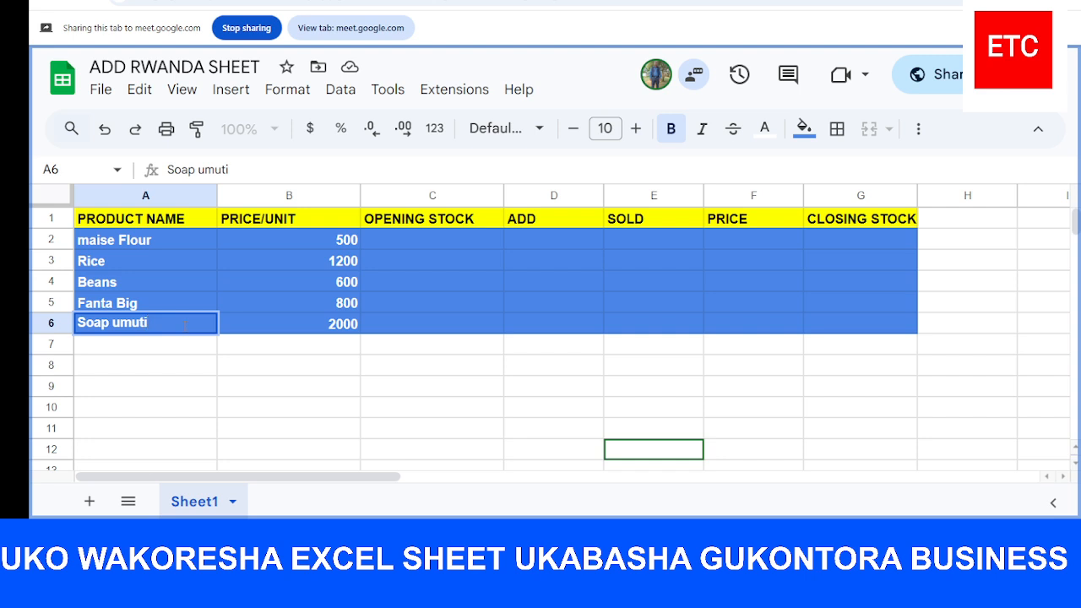
pyautogui.click(410, 327)
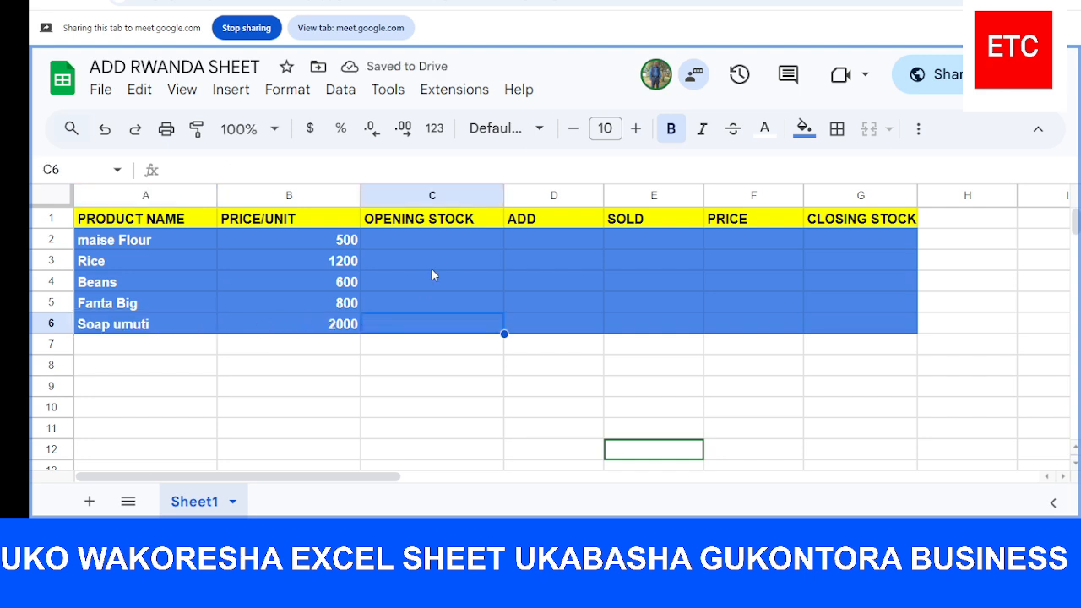
pyautogui.keyDown('ctrl'); pyautogui.click(447, 238); pyautogui.keyUp('ctrl')
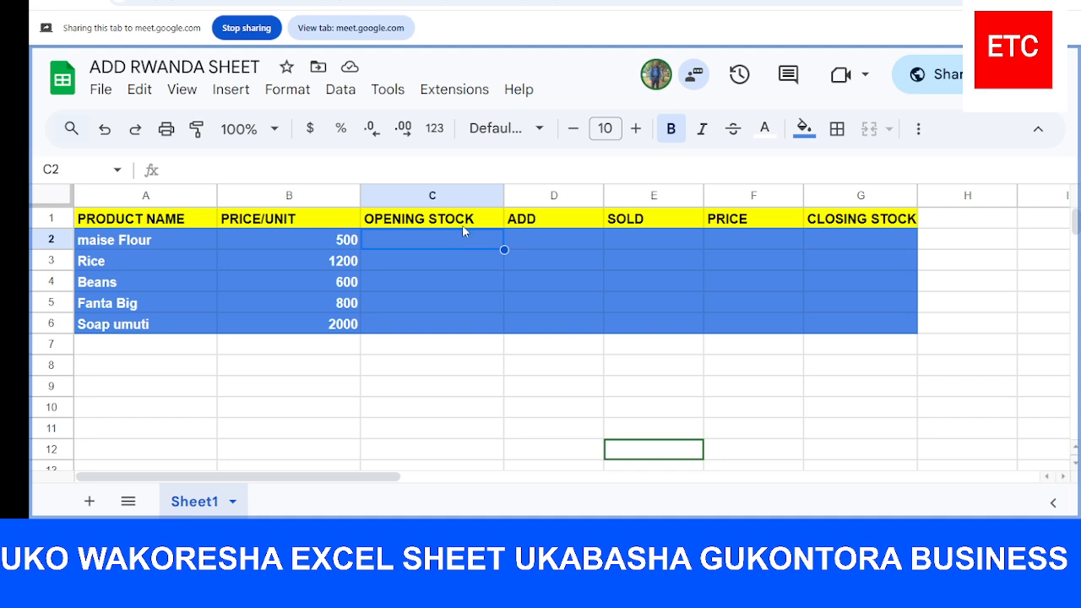
pyautogui.keyDown('ctrl'); pyautogui.click(483, 221); pyautogui.keyUp('ctrl')
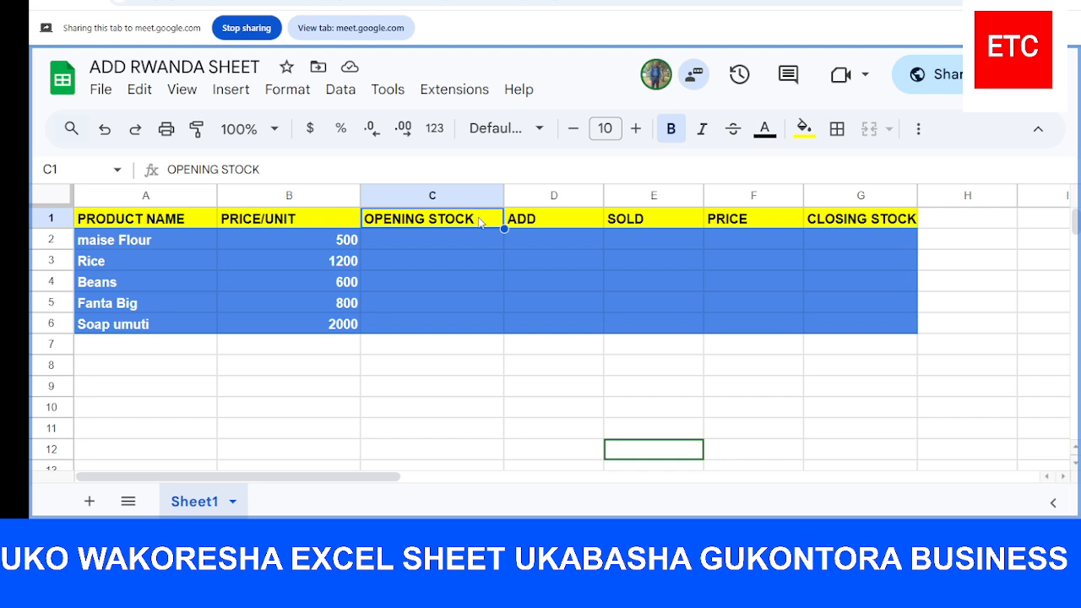
pyautogui.keyDown('ctrl'); pyautogui.click(448, 244); pyautogui.keyUp('ctrl')
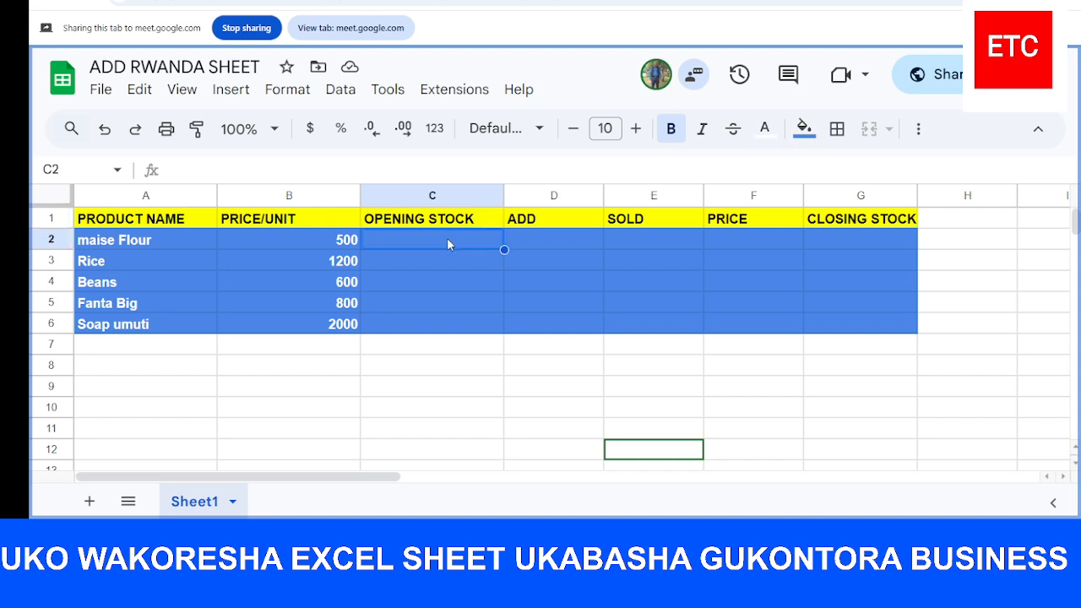
# Change the ADD column header in D1 to "ADD-PURCHASES"
pyautogui.keyDown('ctrl'); pyautogui.click(539, 223); pyautogui.keyUp('ctrl')
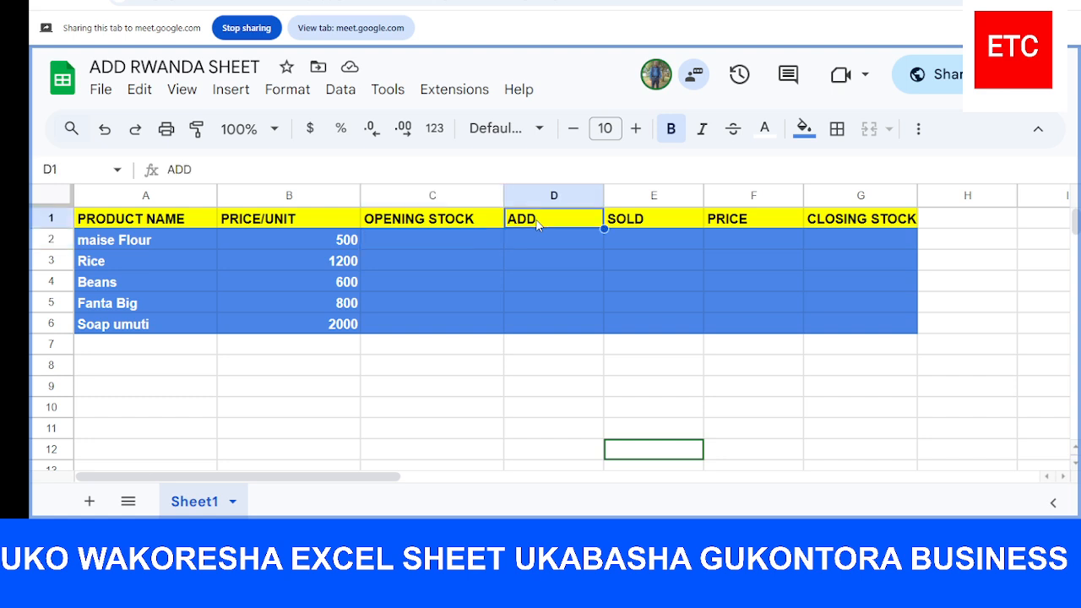
pyautogui.doubleClick(539, 221)
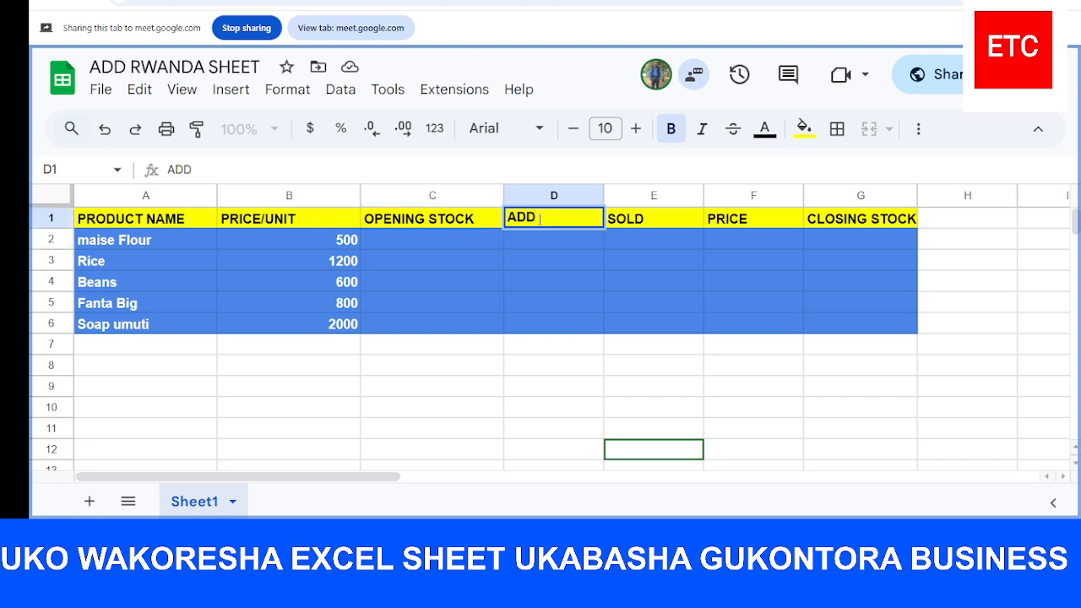
pyautogui.write('-pu')
pyautogui.press('BackSpace')
pyautogui.press('BackSpace')
pyautogui.write('PURCHAS')
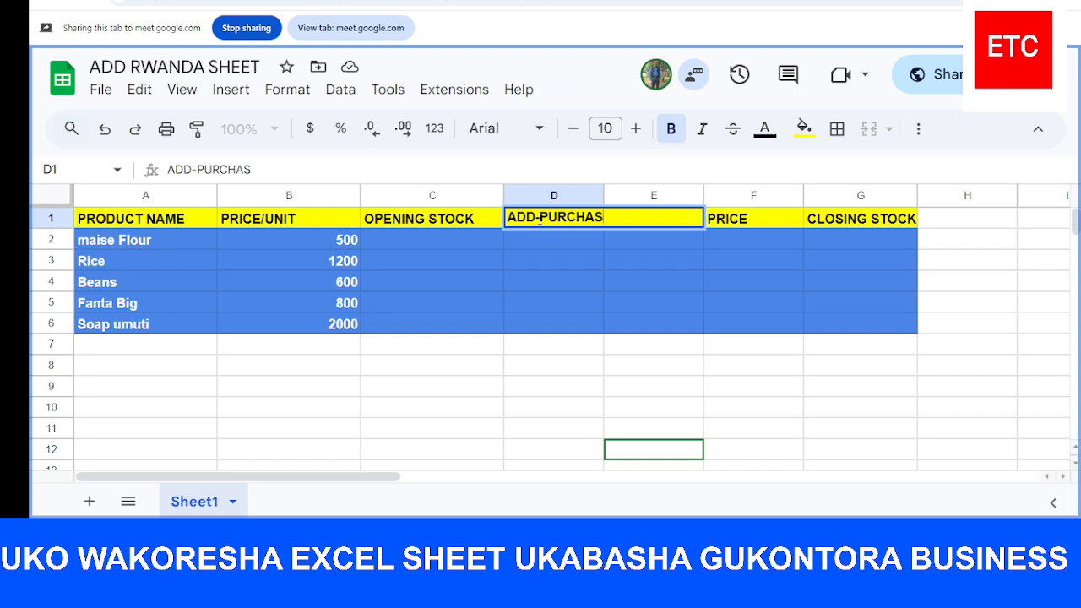
pyautogui.write('ES')
pyautogui.doubleClick(643, 238)
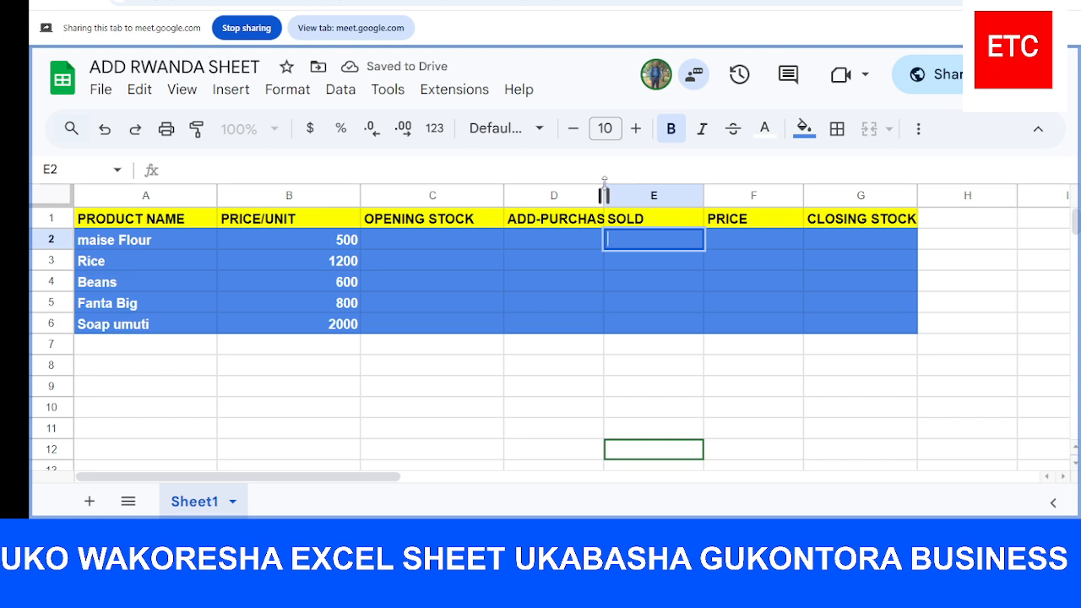
# Widen column D so the ADD-PURCHASES header fits
pyautogui.moveTo(603, 191); pyautogui.dragTo(606, 186)
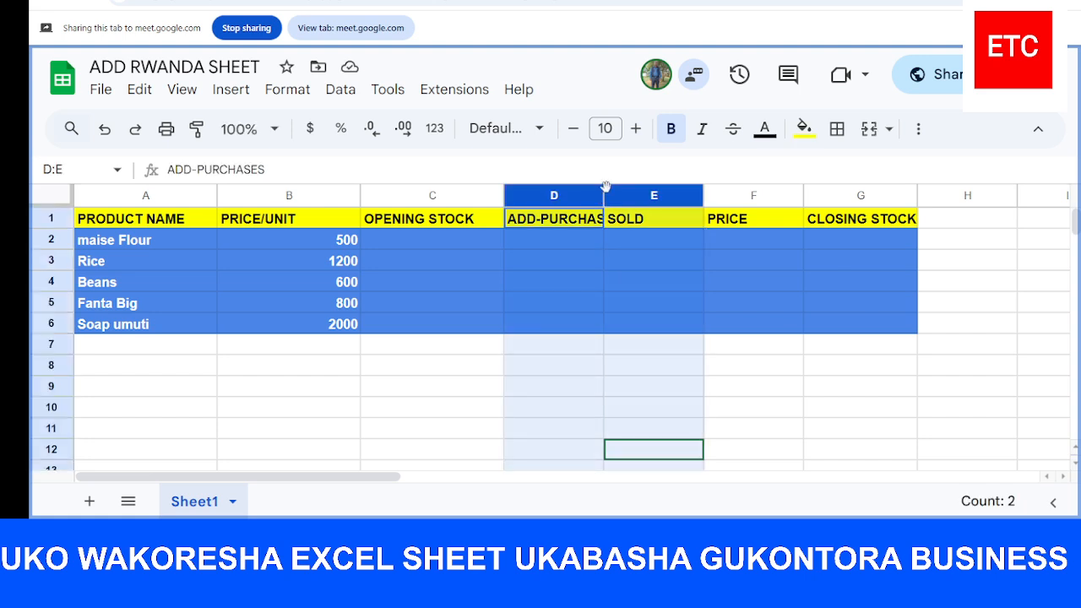
pyautogui.click(621, 262)
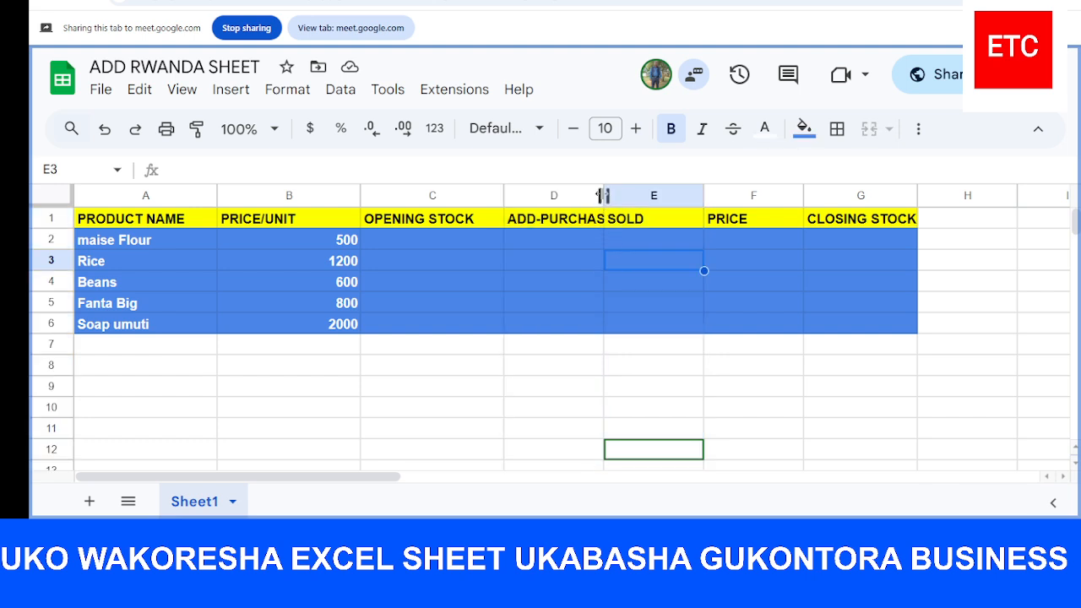
pyautogui.moveTo(603, 195)
pyautogui.mouseDown()
pyautogui.moveTo(615, 211)
pyautogui.moveTo(618, 195)
pyautogui.mouseUp()
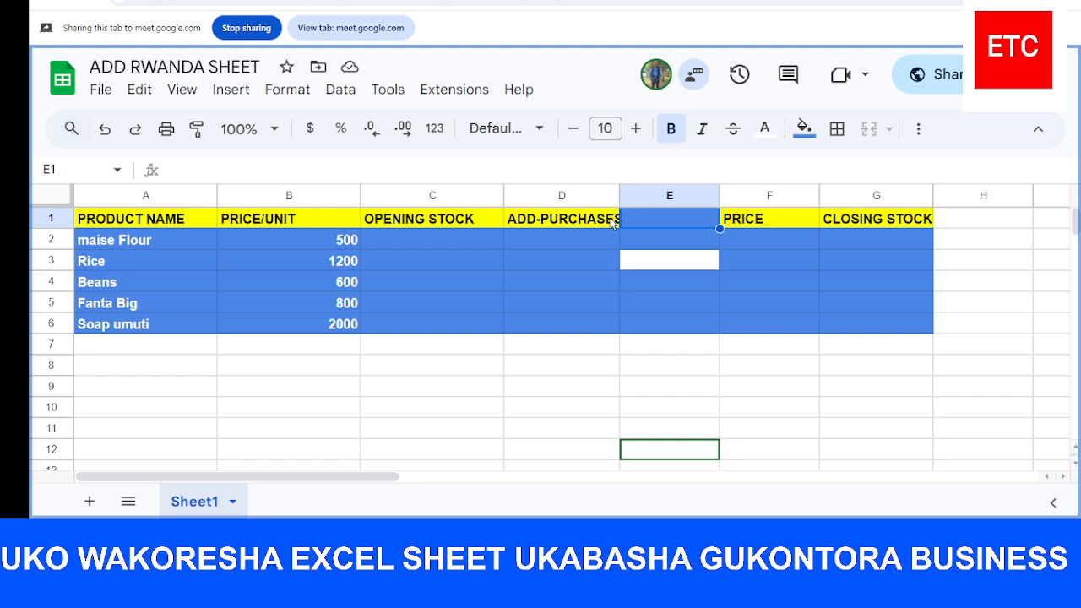
# Enter the column header SOLD in the emptied cell E1
pyautogui.click(615, 220)
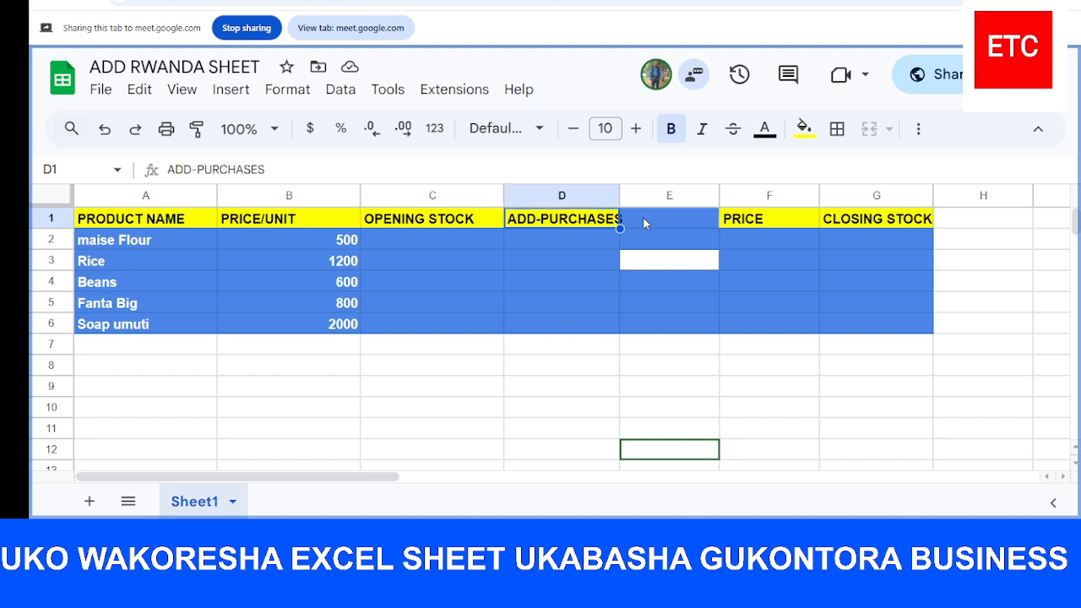
pyautogui.click(643, 220)
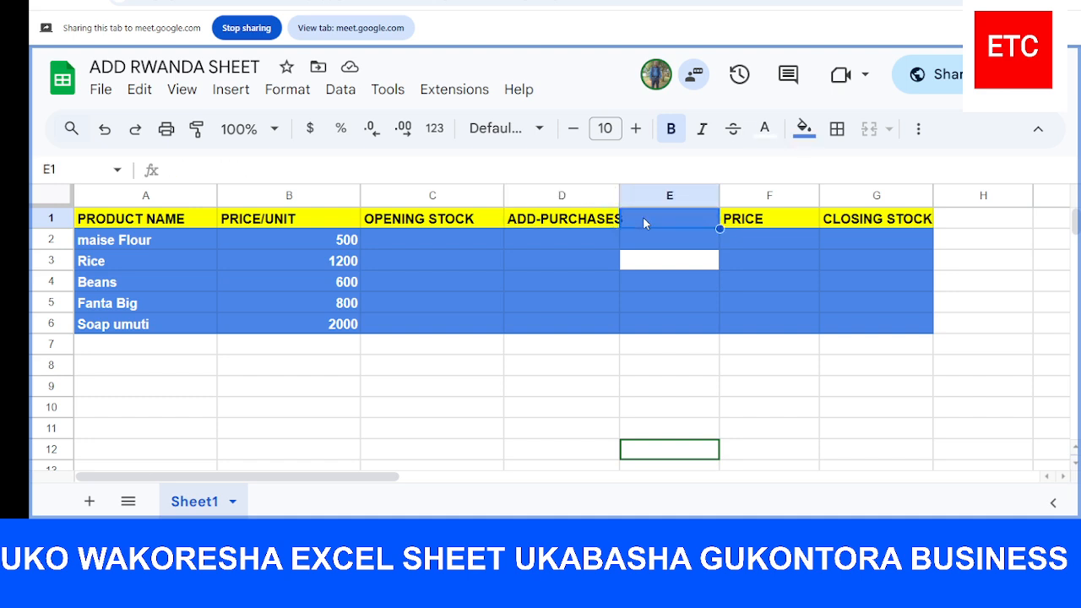
pyautogui.write('SO')
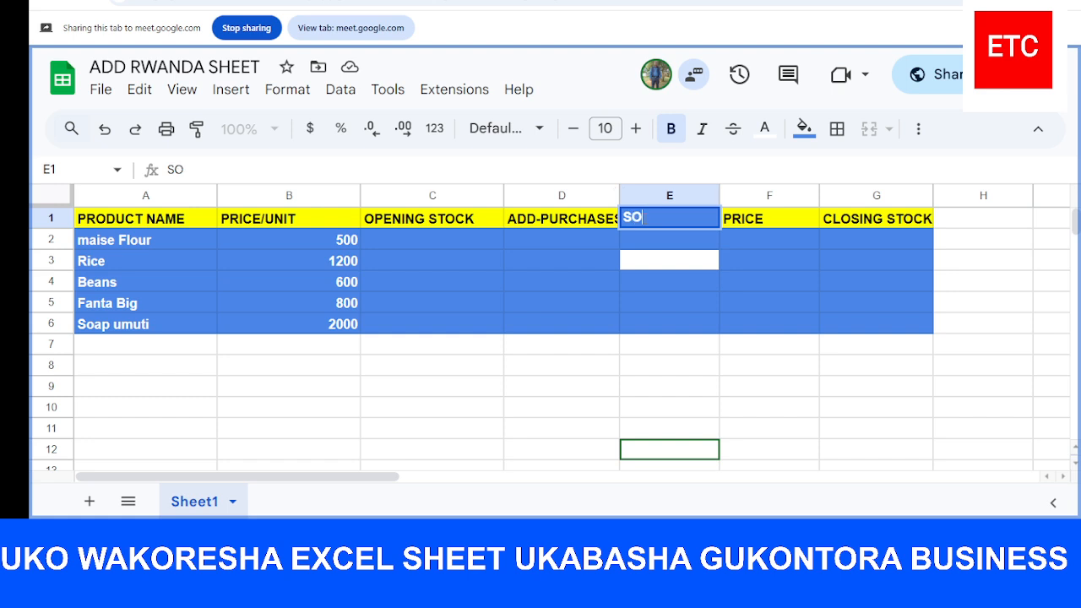
pyautogui.write('LD')
pyautogui.press('Return')
pyautogui.click(784, 243)
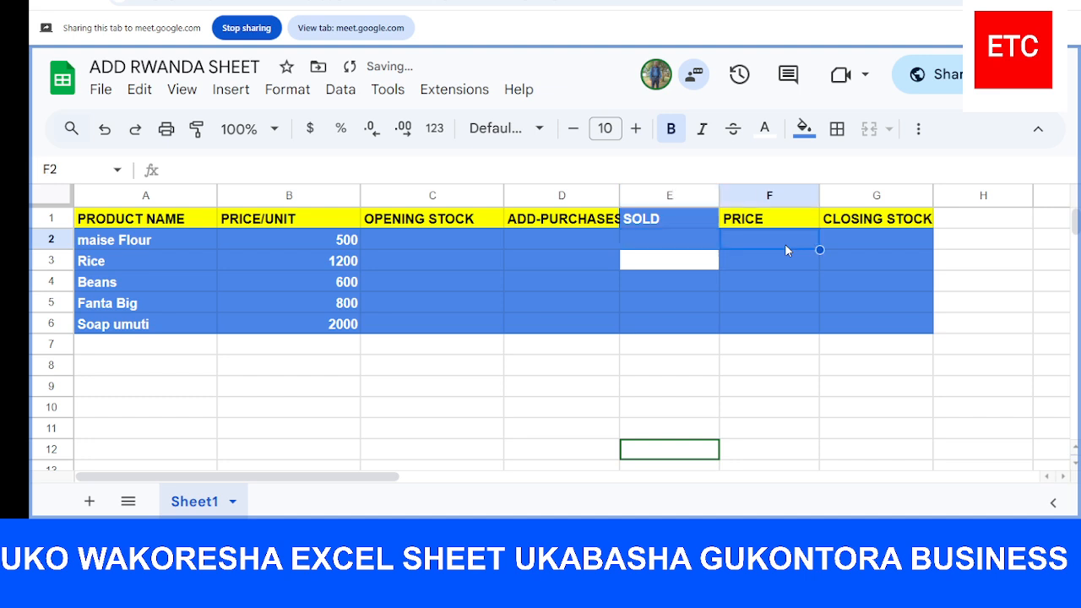
pyautogui.click(700, 221)
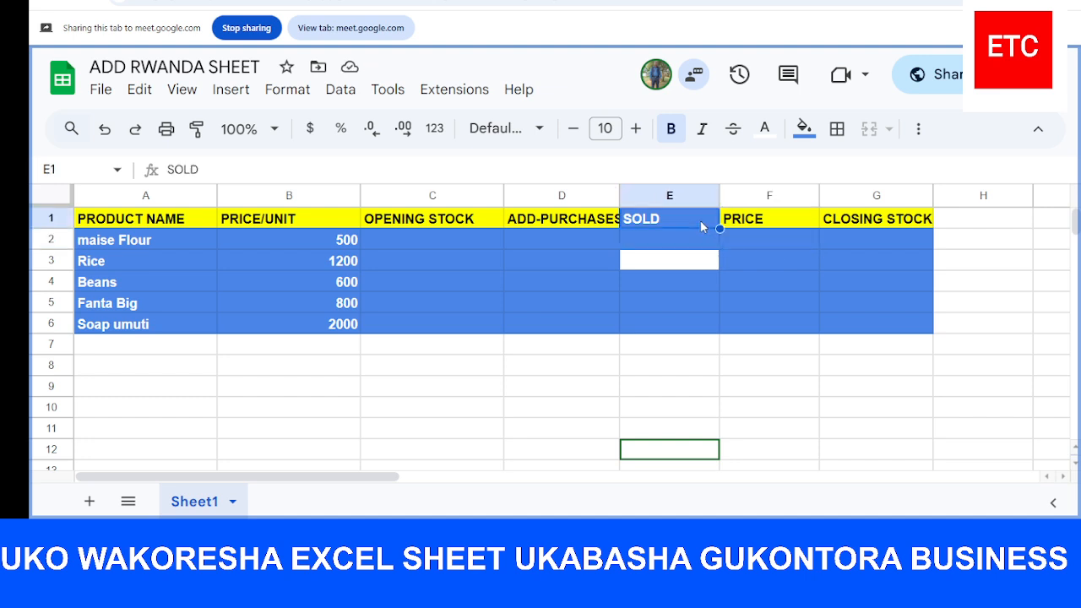
pyautogui.moveTo(701, 226); pyautogui.dragTo(700, 232)
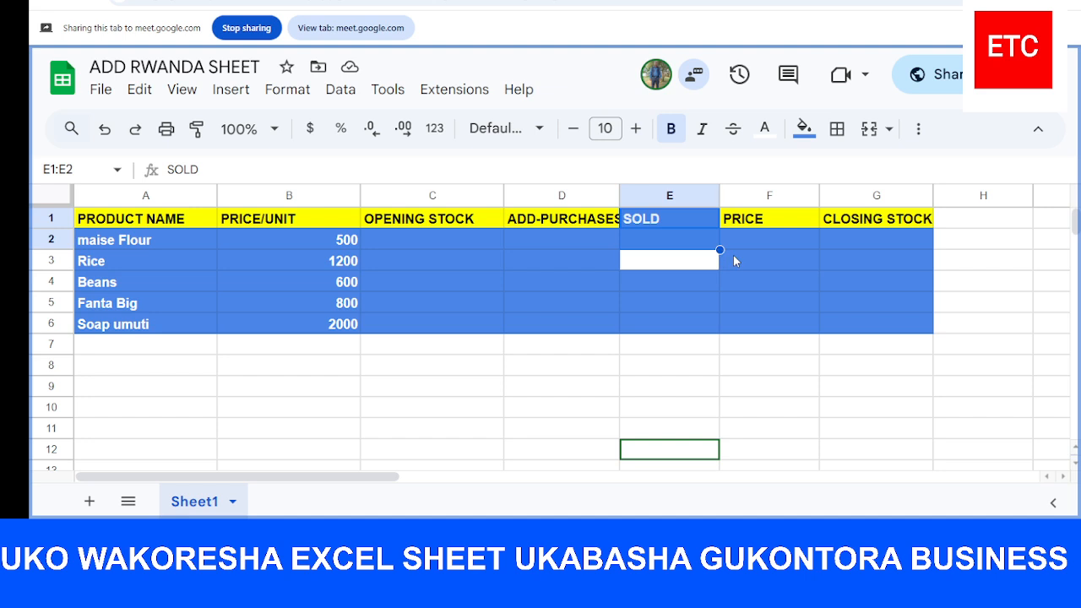
pyautogui.click(734, 254)
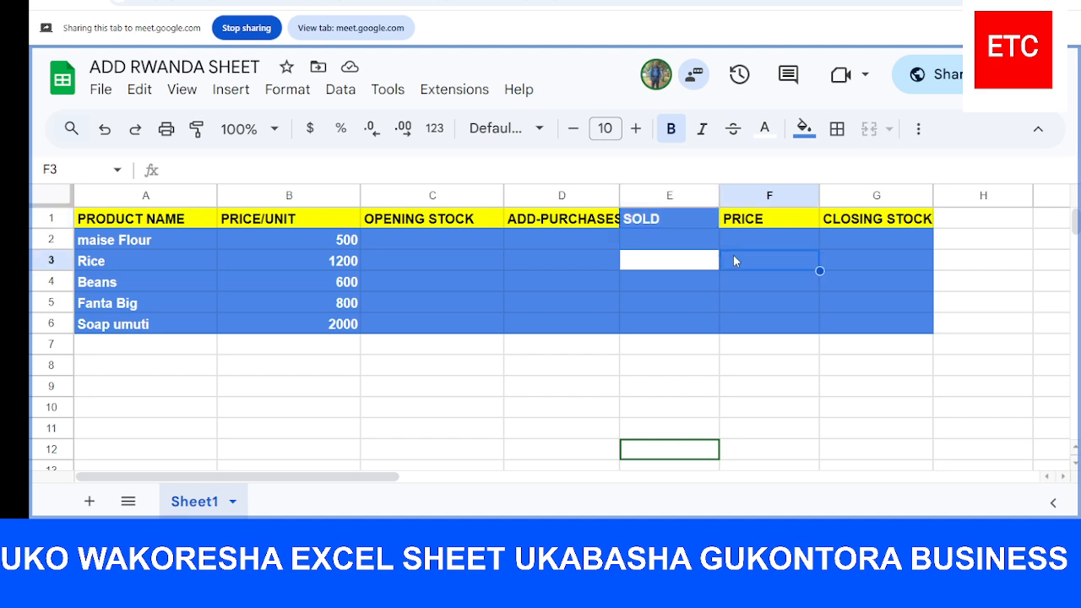
pyautogui.click(462, 241)
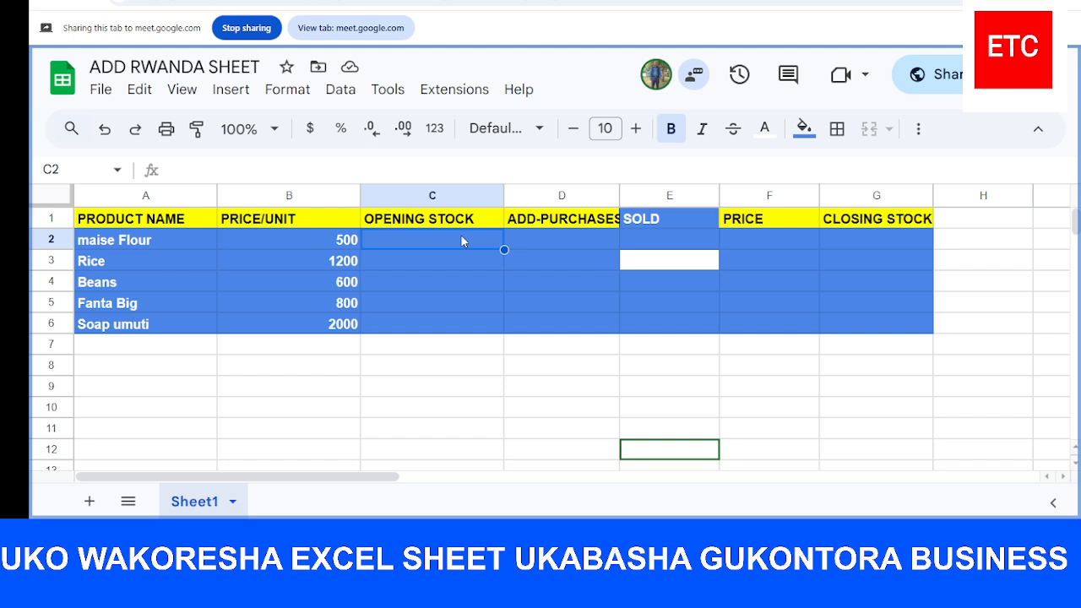
pyautogui.click(185, 237)
pyautogui.doubleClick(188, 239)
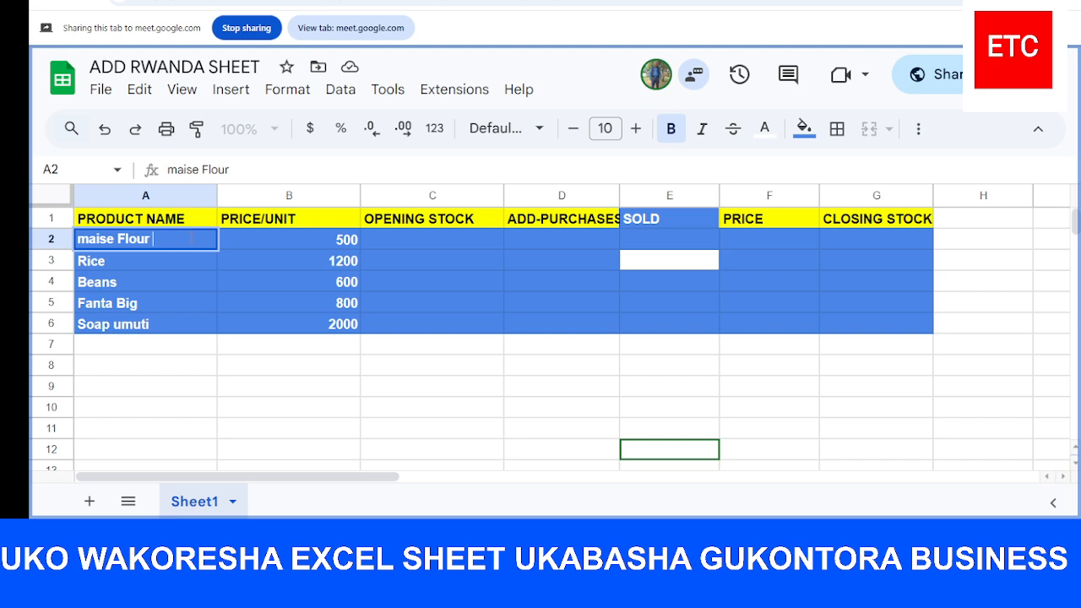
pyautogui.click(316, 201)
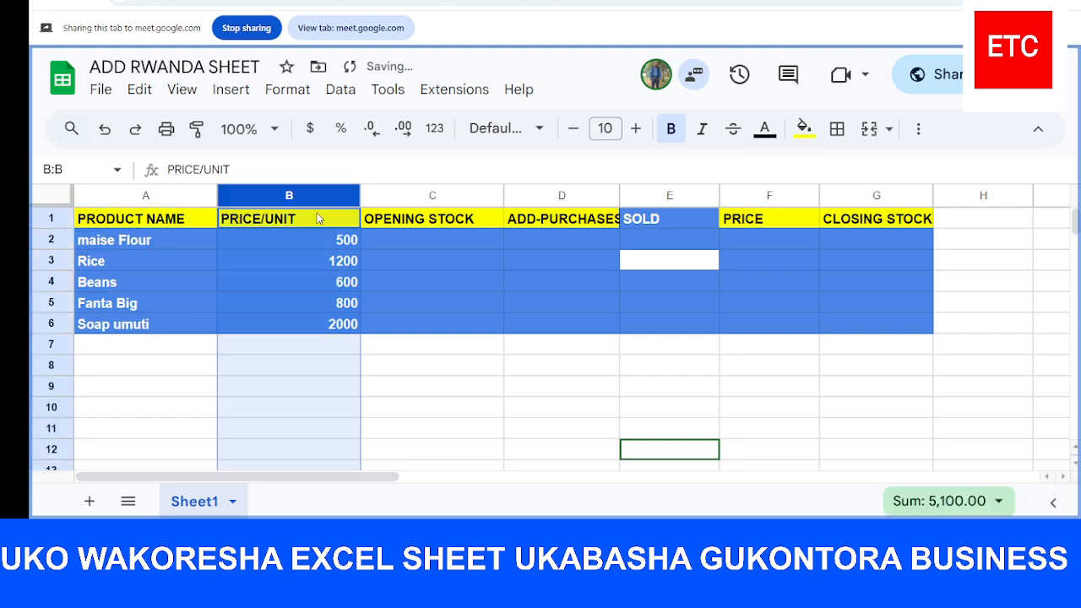
pyautogui.click(319, 220)
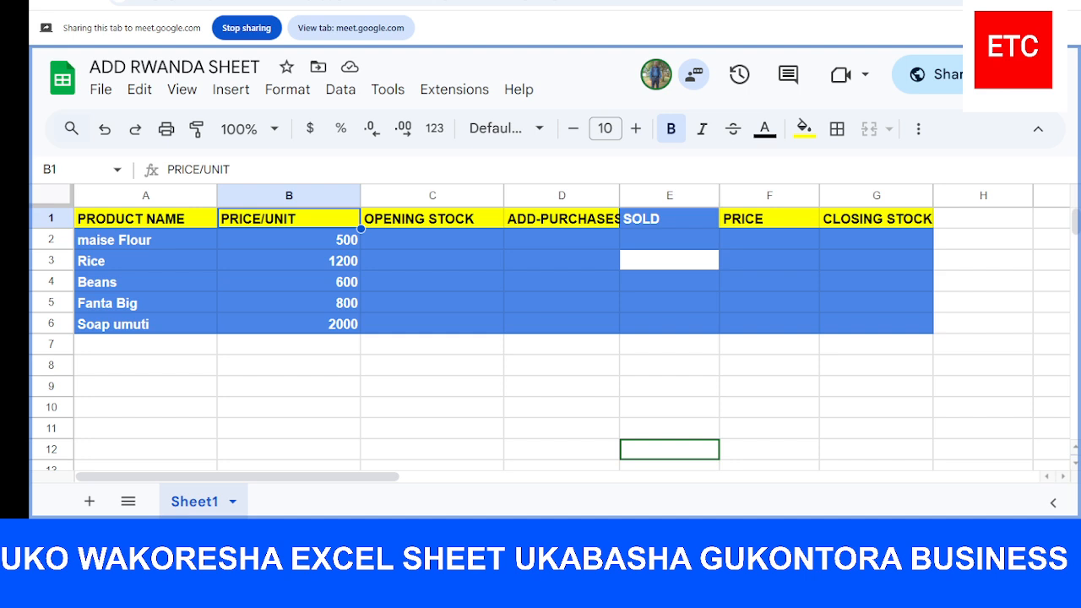
# For maise Flour, enter an opening stock of 10 in C2 and added purchases of 10 in D2
pyautogui.click(438, 245)
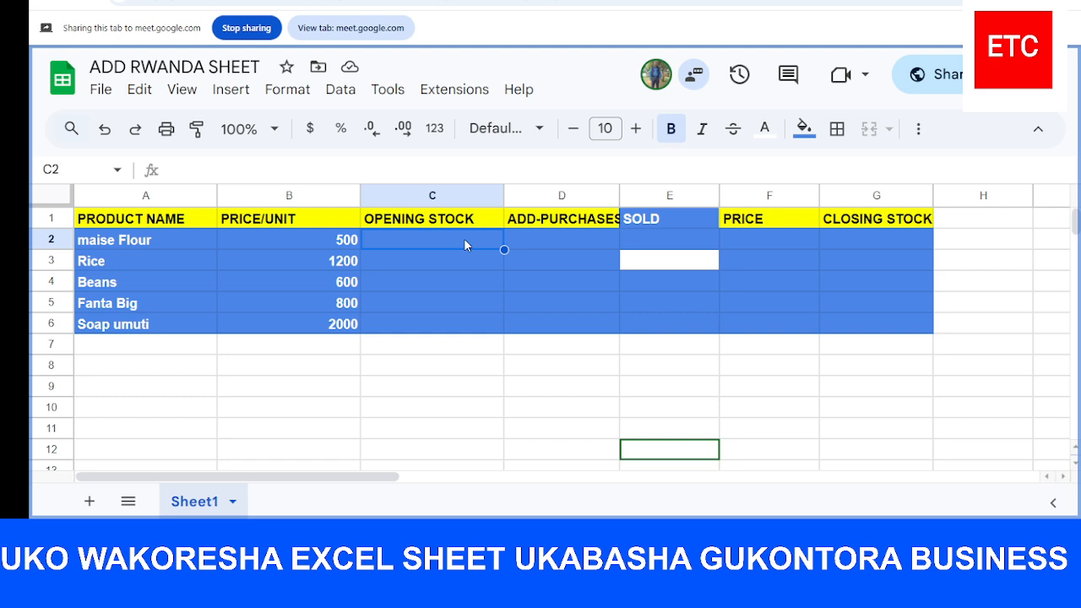
pyautogui.write('10')
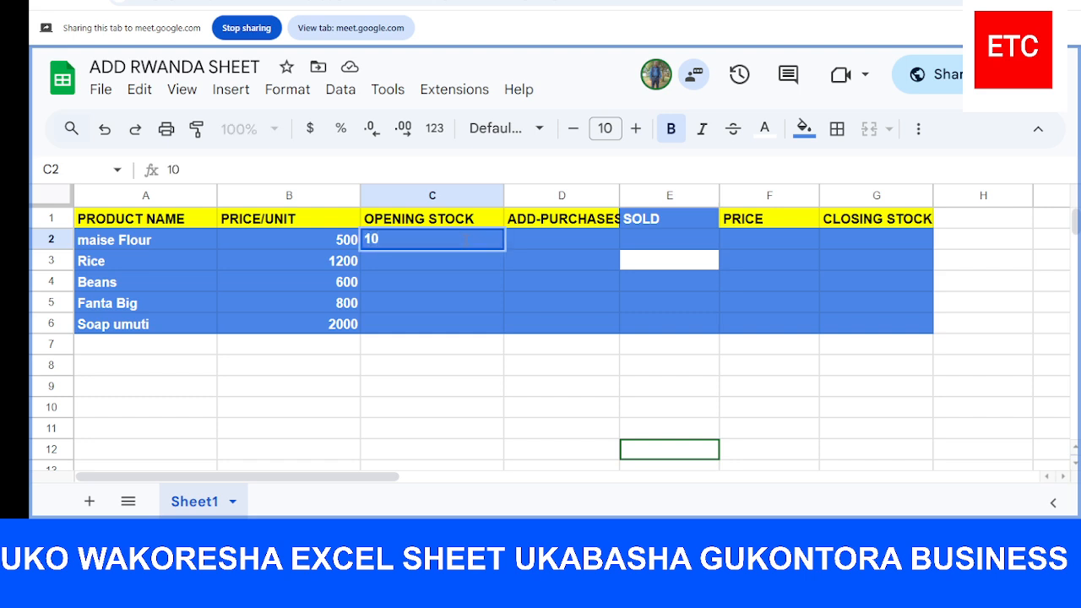
pyautogui.click(538, 240)
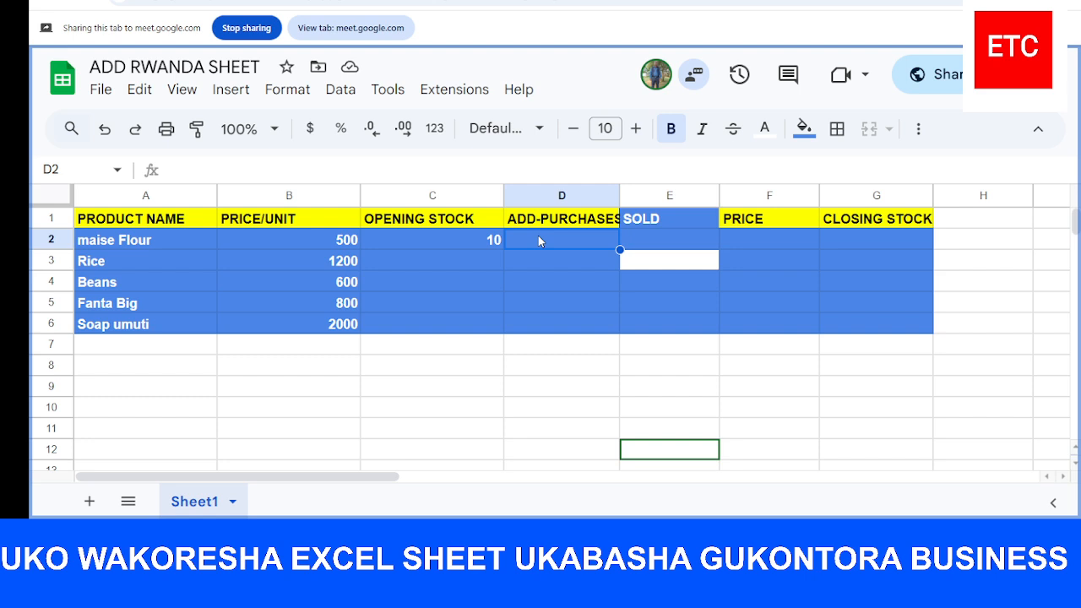
pyautogui.write('10')
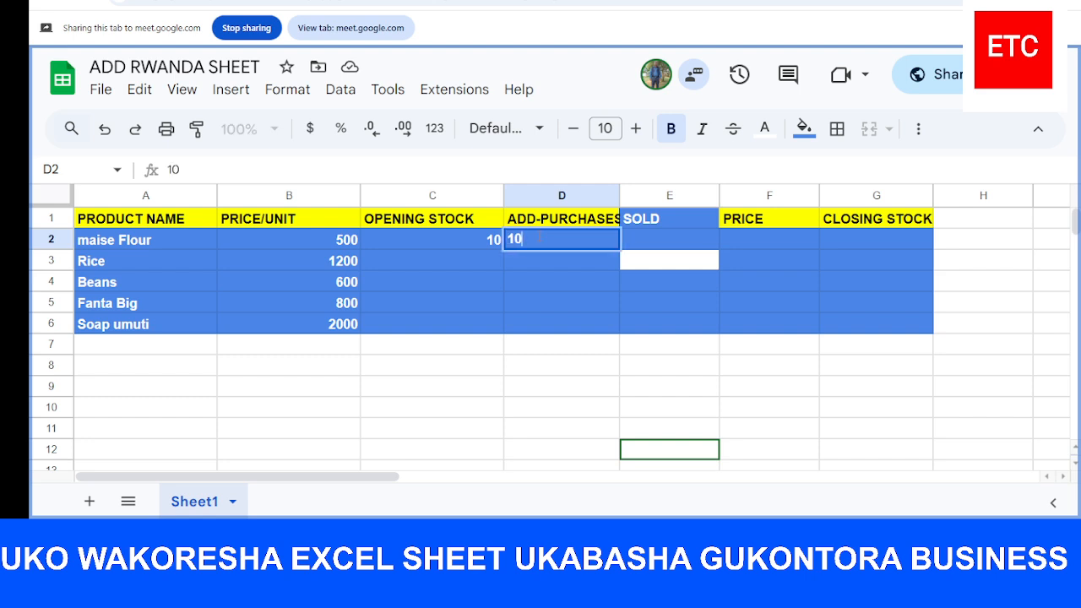
pyautogui.click(650, 244)
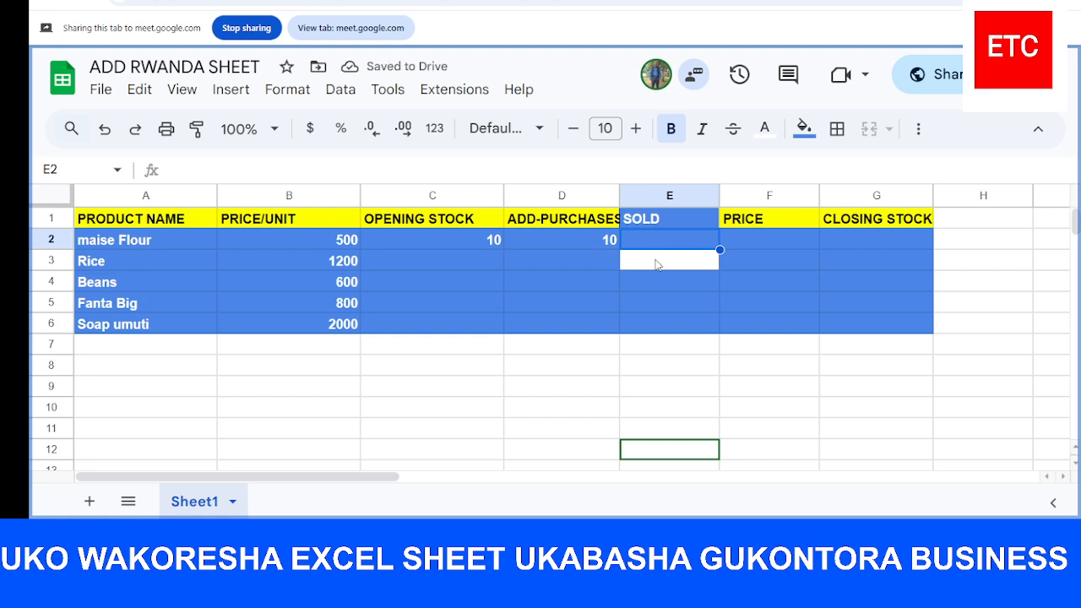
pyautogui.click(657, 264)
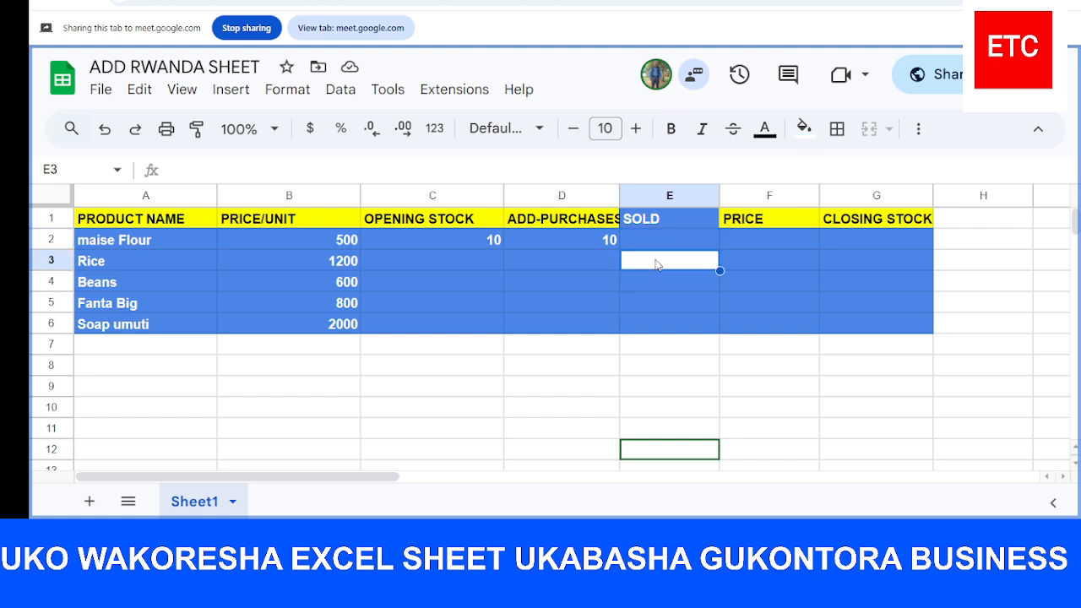
pyautogui.click(772, 140)
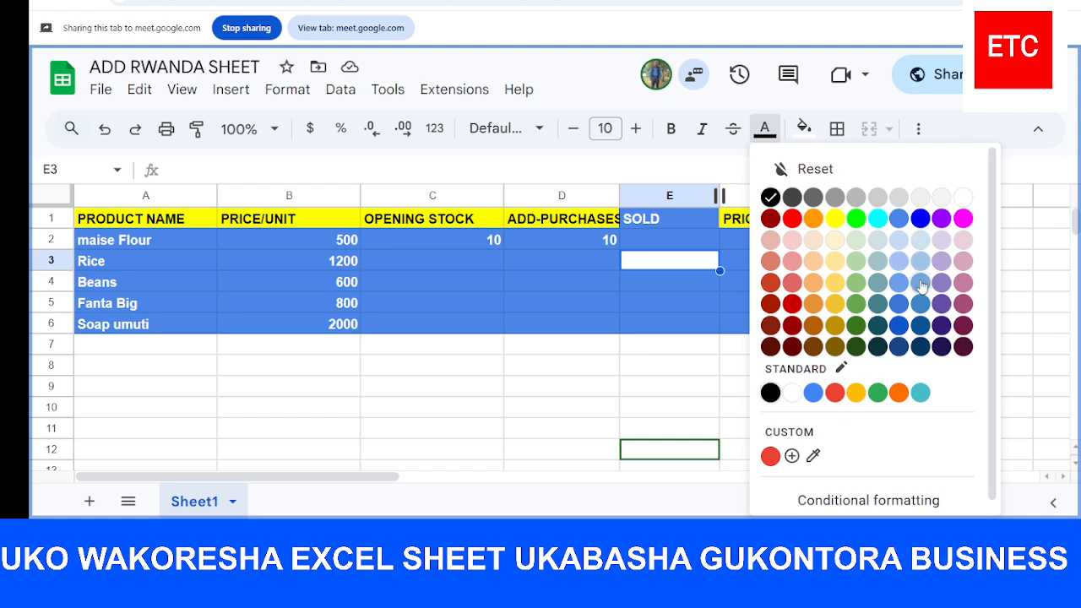
pyautogui.click(686, 286)
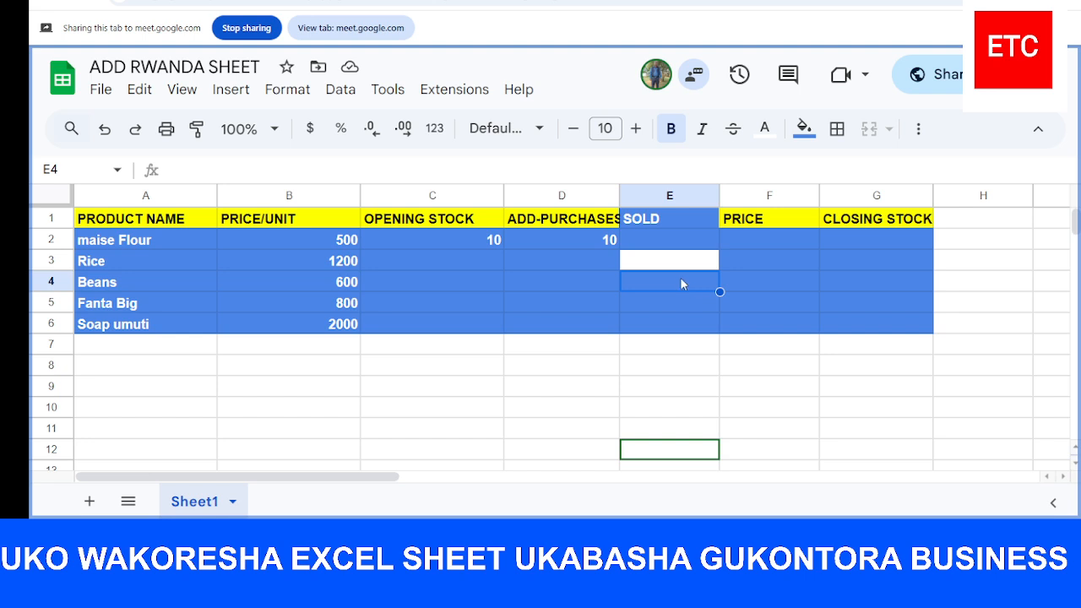
pyautogui.click(669, 245)
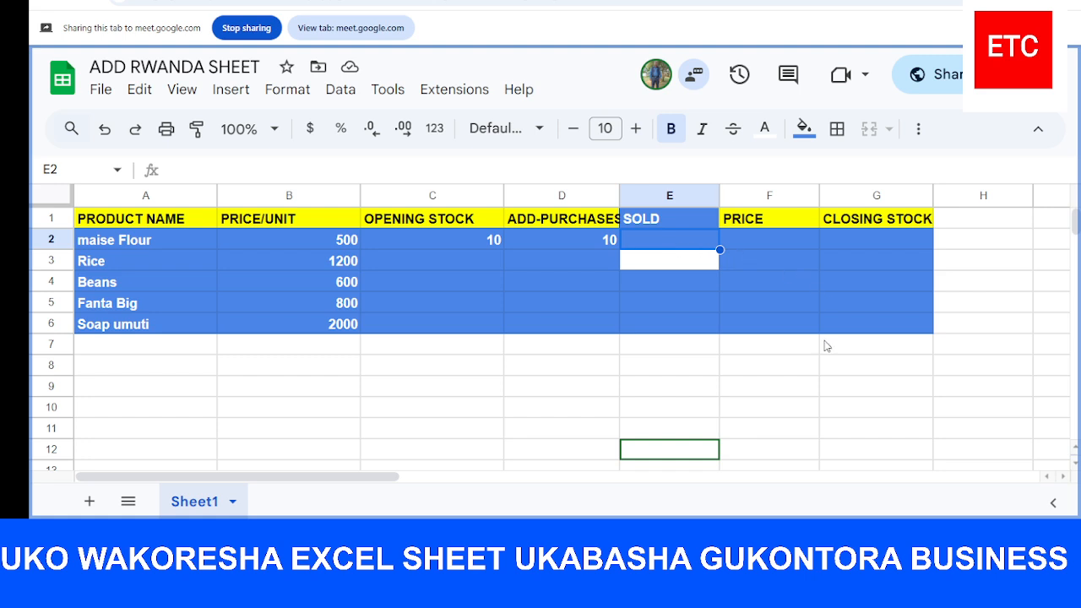
# Write the calculation note "SOLD= OS-CS" in cell E8 below the table
pyautogui.click(670, 365)
pyautogui.write('SO')
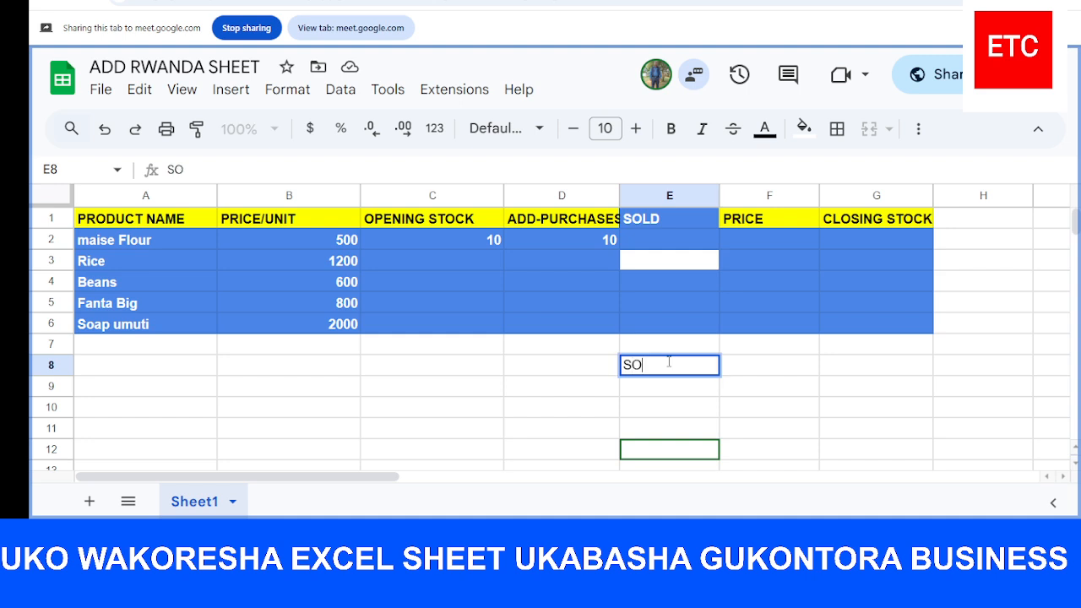
pyautogui.write('LD=')
pyautogui.write('OS-C')
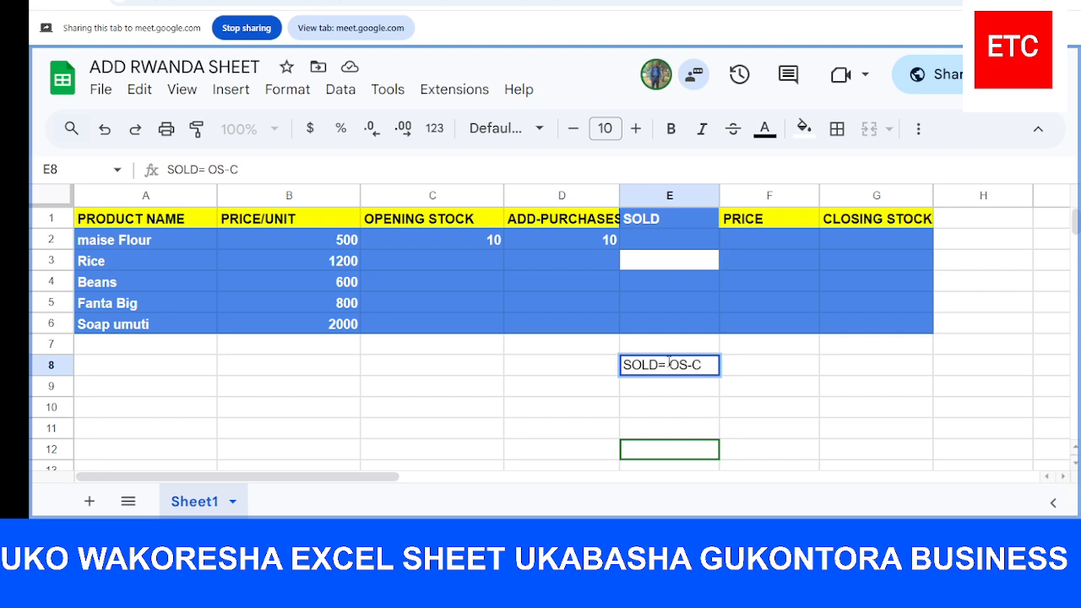
pyautogui.write('S')
pyautogui.click(681, 394)
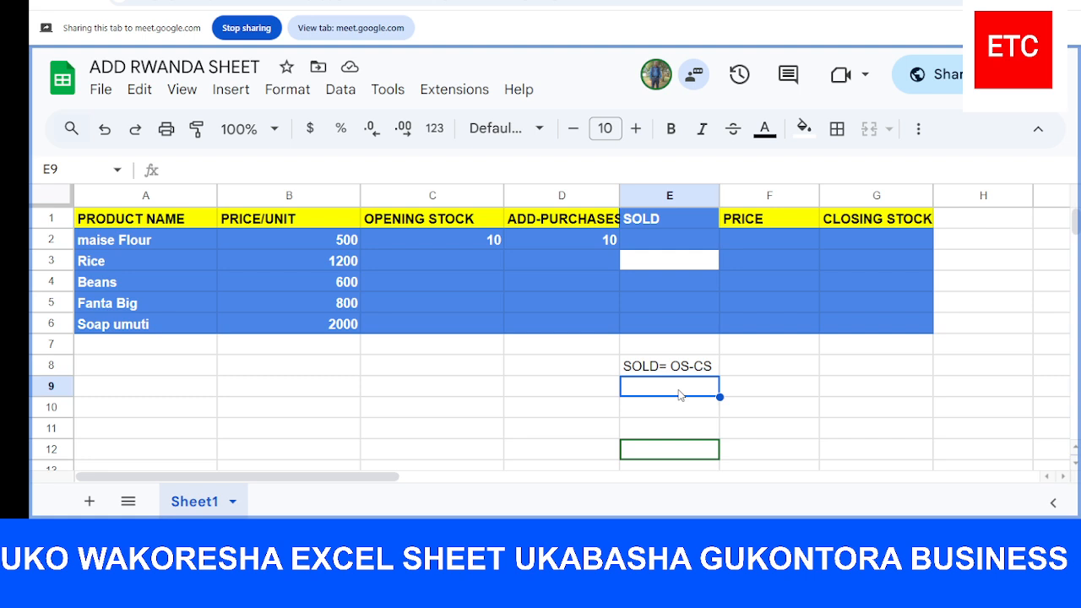
# Write the sales price note "SP=SOLD*P/U" in cell E9
pyautogui.write('S')
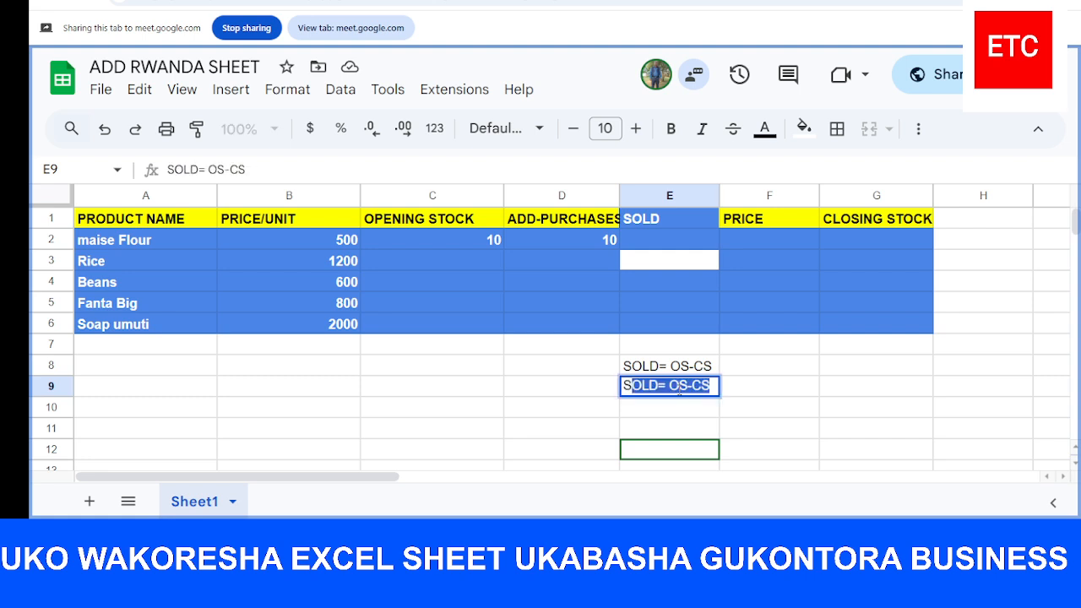
pyautogui.write('P')
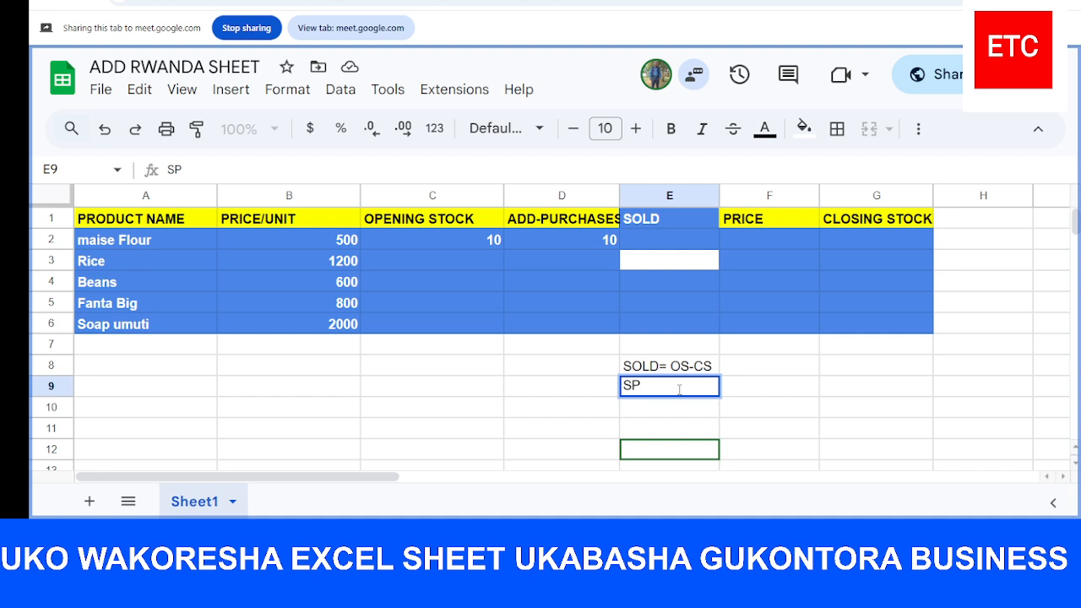
pyautogui.write('=')
pyautogui.write('SOLD')
pyautogui.write('*P/U')
pyautogui.click(696, 413)
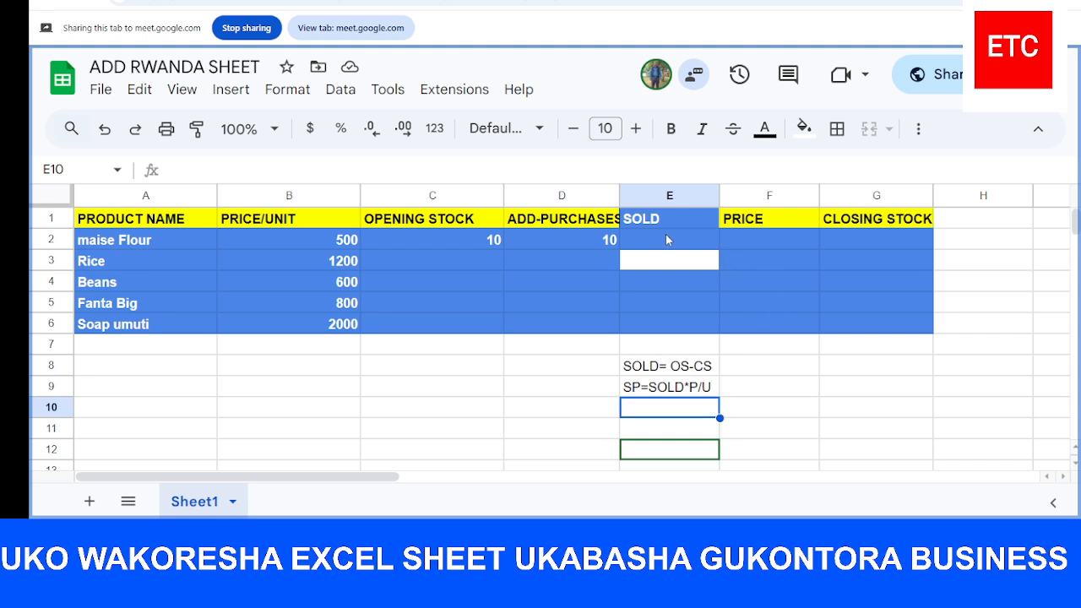
# Enter the formula =(C2-D2) in E2, the SOLD cell for maise Flour
pyautogui.click(669, 237)
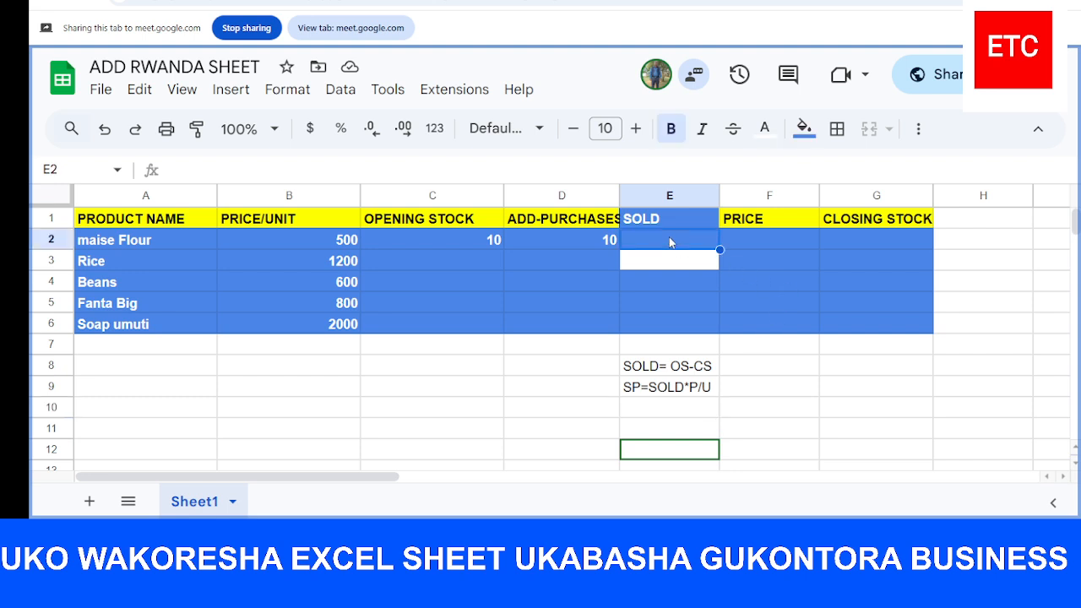
pyautogui.write('=')
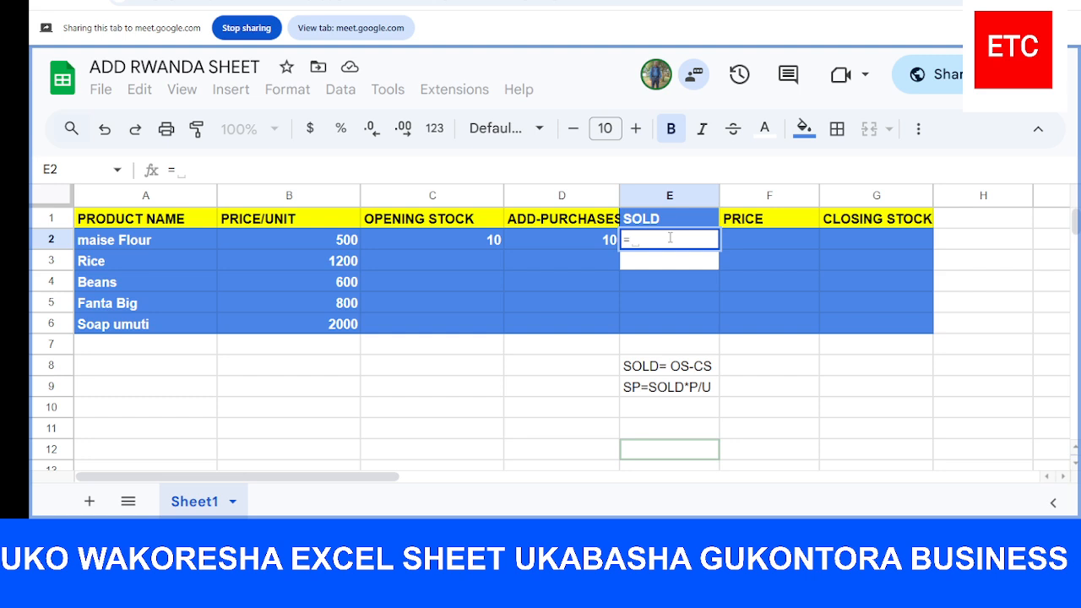
pyautogui.click(411, 236)
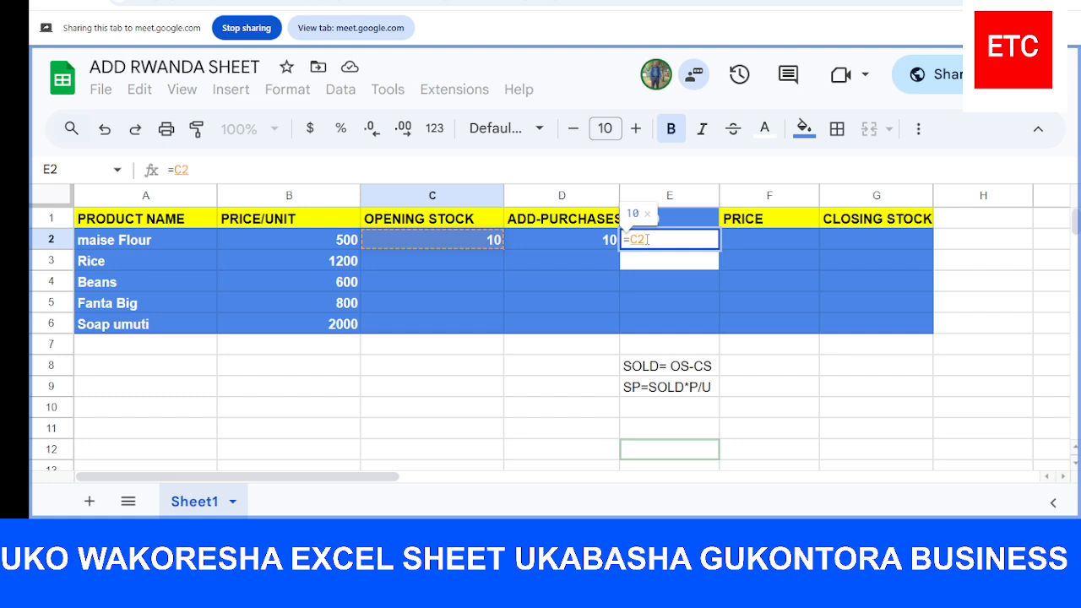
pyautogui.write('-')
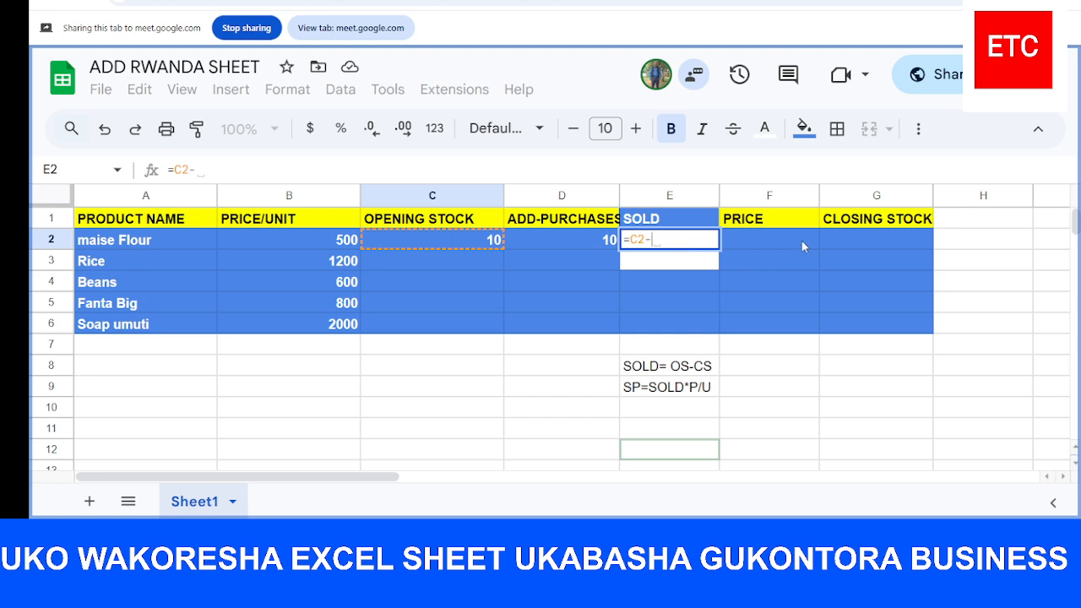
pyautogui.click(843, 239)
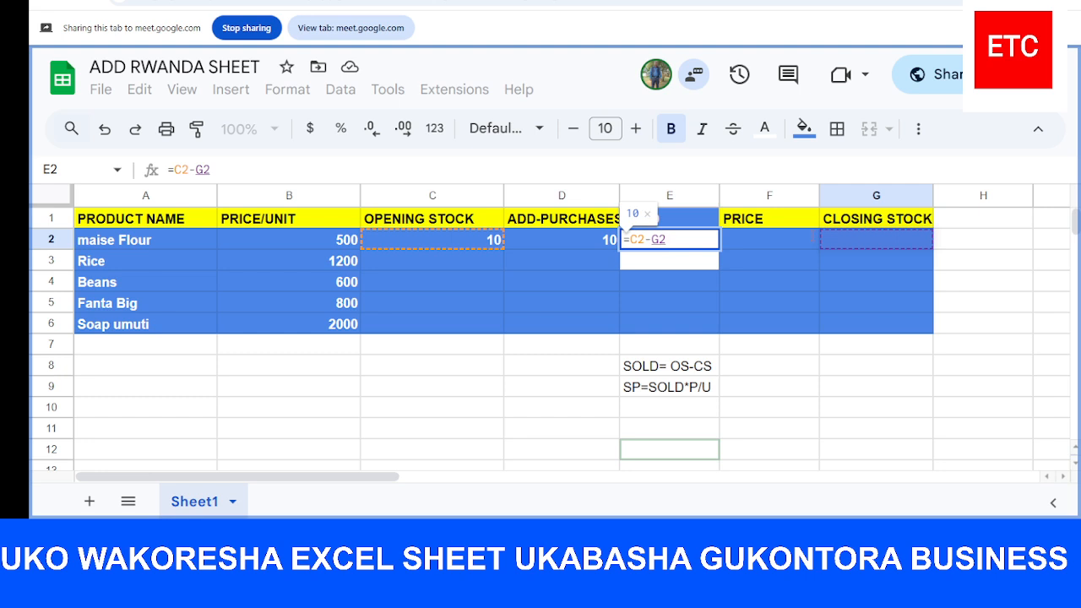
pyautogui.click(588, 240)
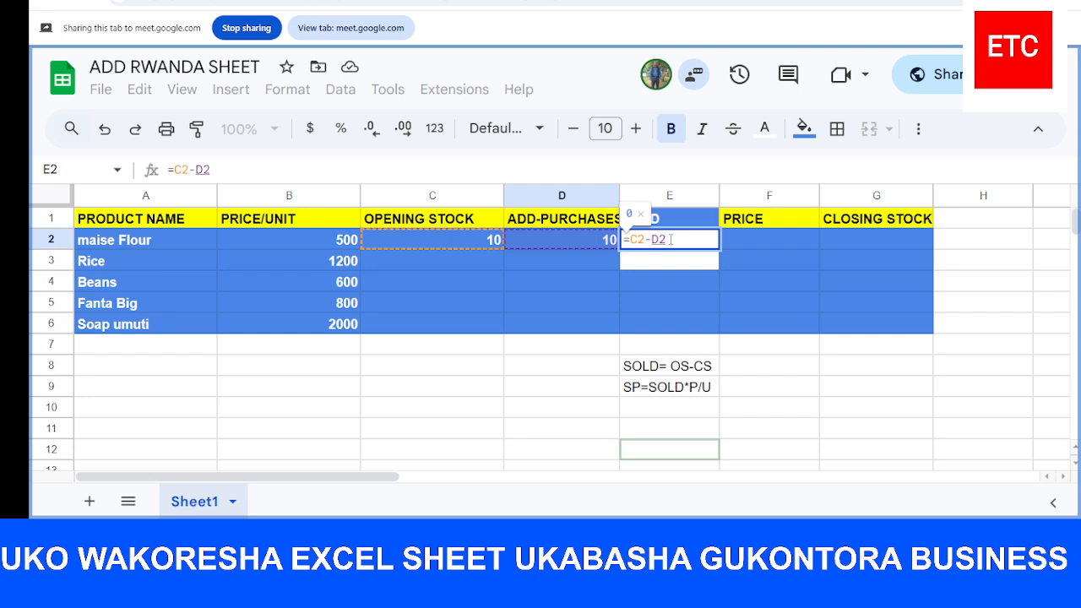
pyautogui.click(634, 240)
pyautogui.write('(')
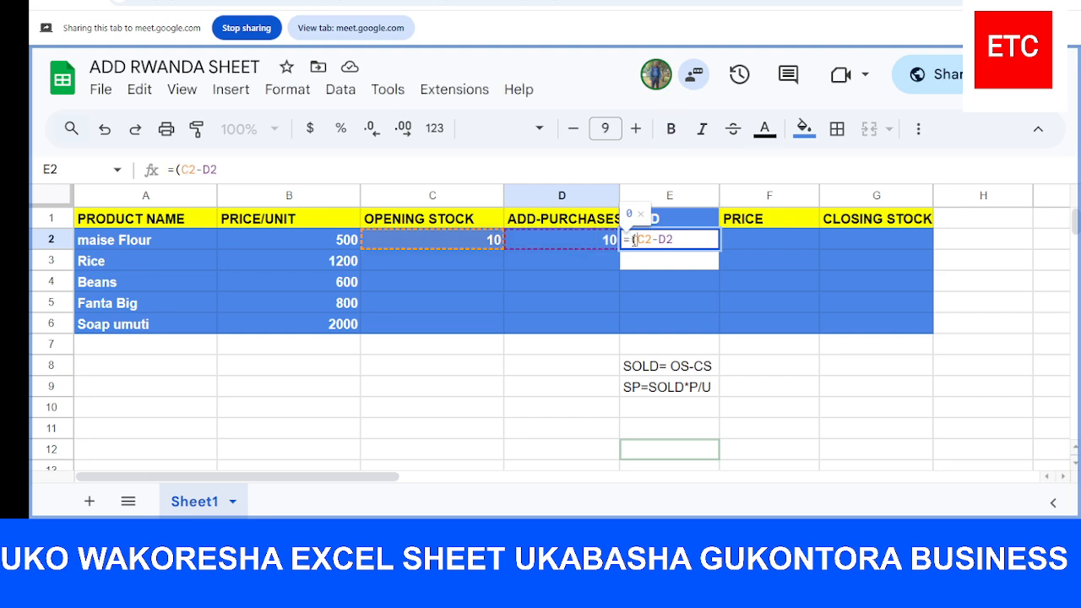
pyautogui.click(673, 240)
pyautogui.write(')')
pyautogui.press('Return')
# Remove the parentheses from the SOLD formula in E2, leaving =C2-D2
pyautogui.click(662, 245)
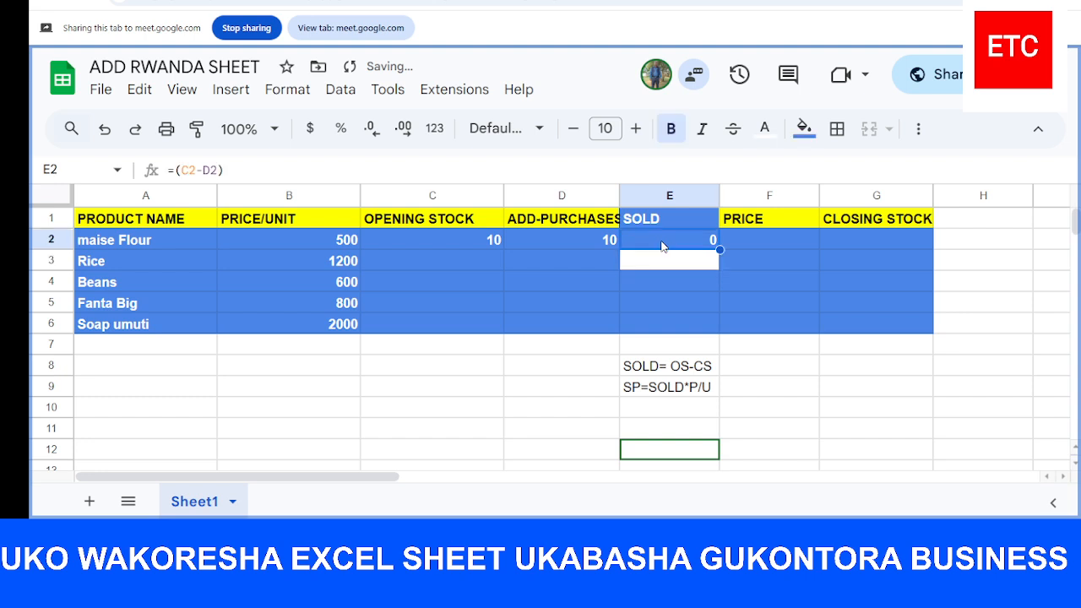
pyautogui.doubleClick(662, 245)
pyautogui.press('Left')
pyautogui.press('Left')
pyautogui.press('Left')
pyautogui.press('Left')
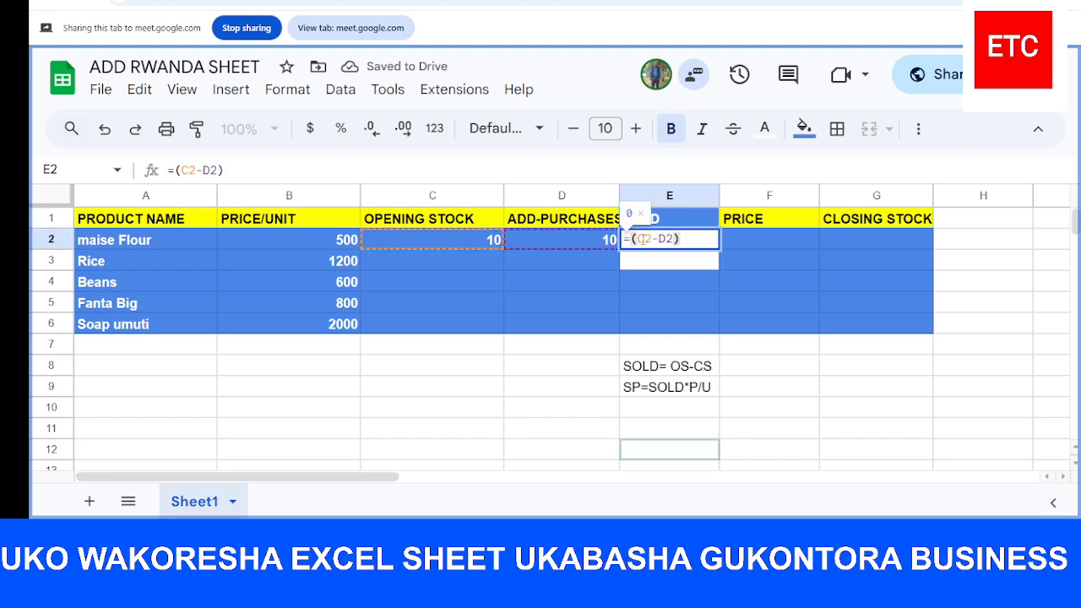
pyautogui.press('BackSpace')
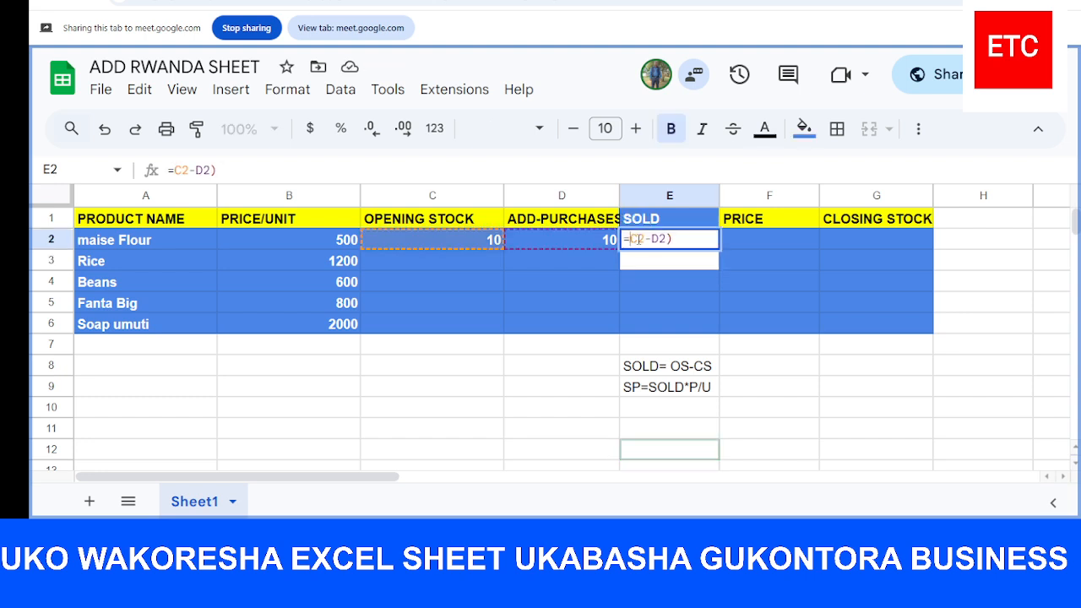
pyautogui.click(673, 240)
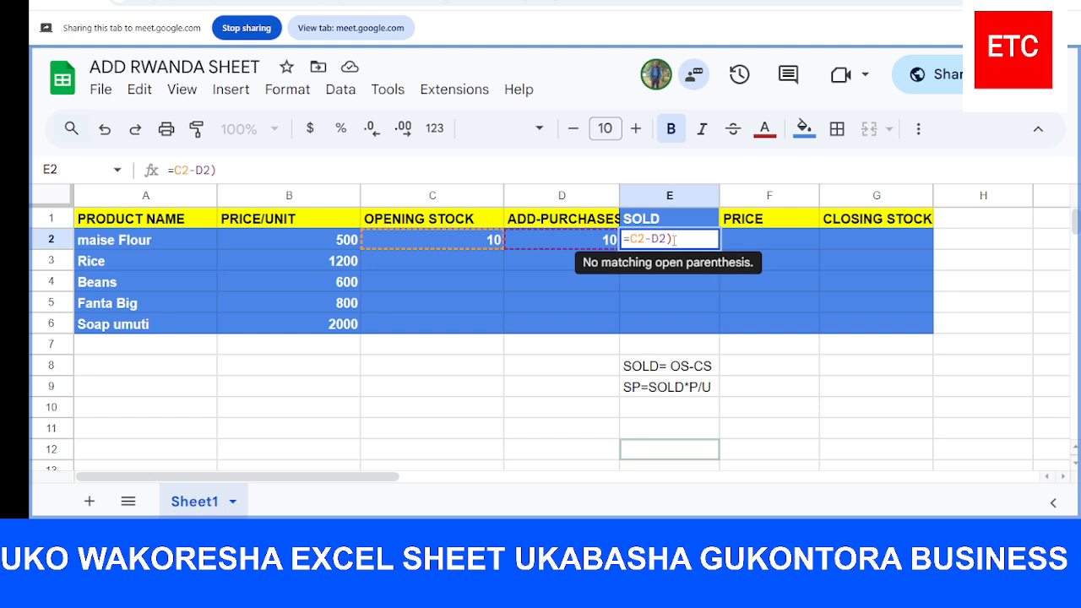
pyautogui.press('BackSpace')
pyautogui.press('Return')
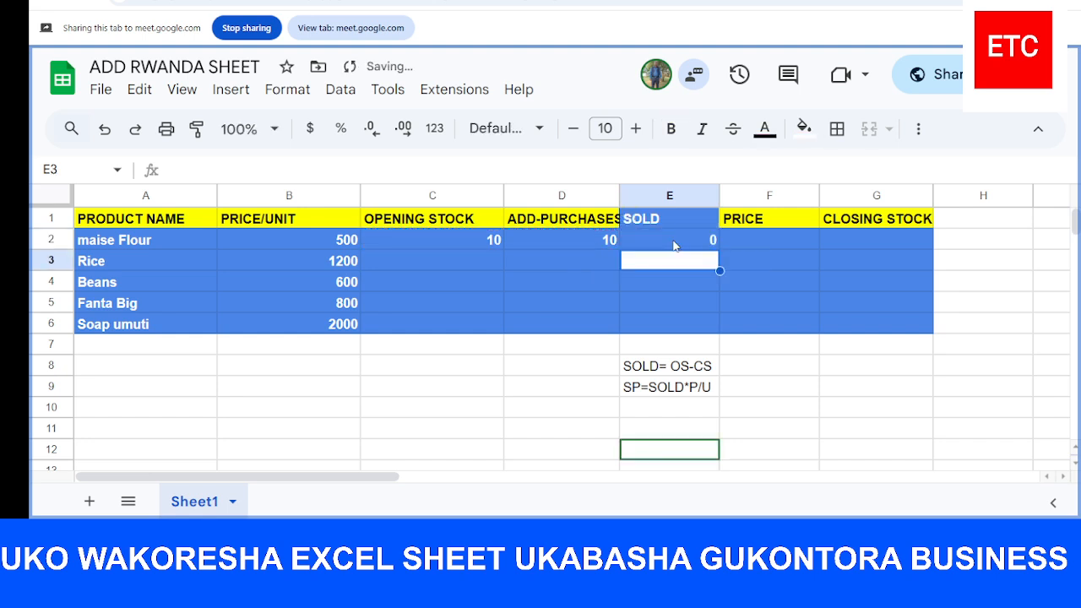
# Change the SOLD formula in E2 to =C2-G2, subtracting closing stock from opening stock
pyautogui.click(681, 245)
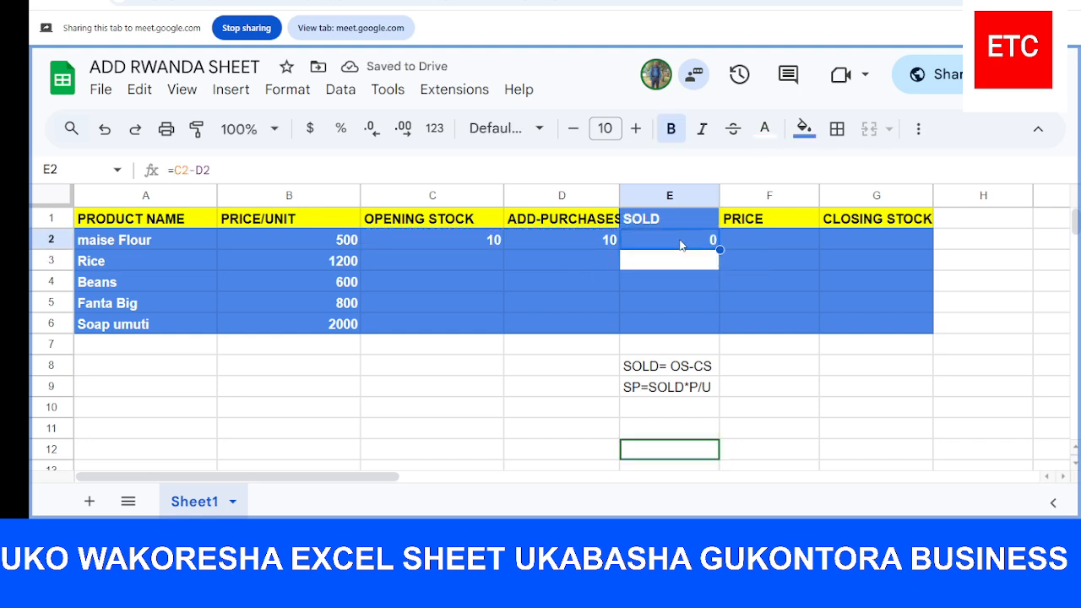
pyautogui.doubleClick(680, 243)
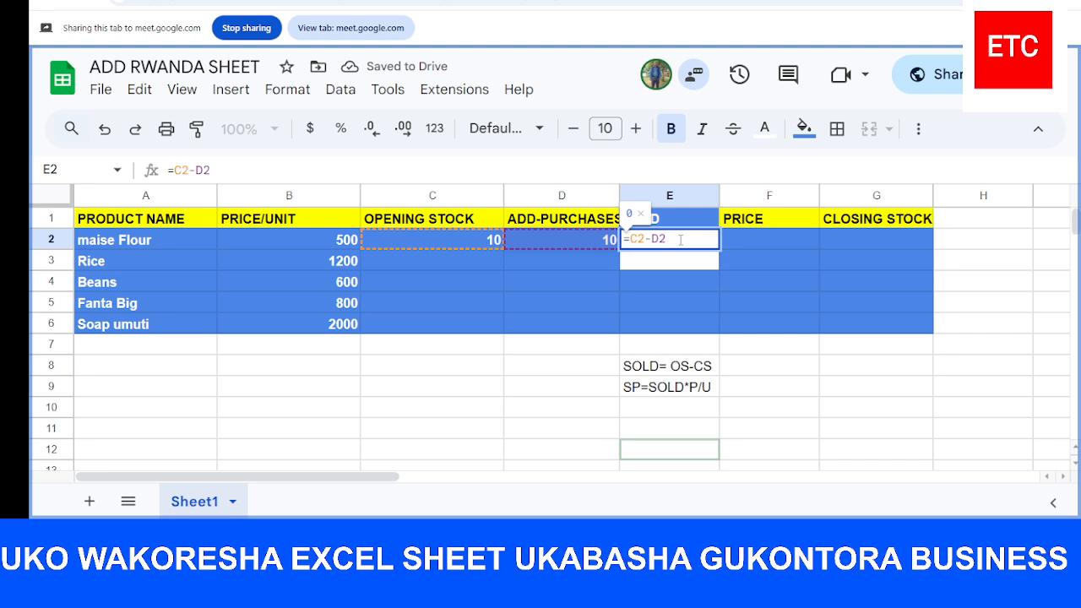
pyautogui.click(462, 244)
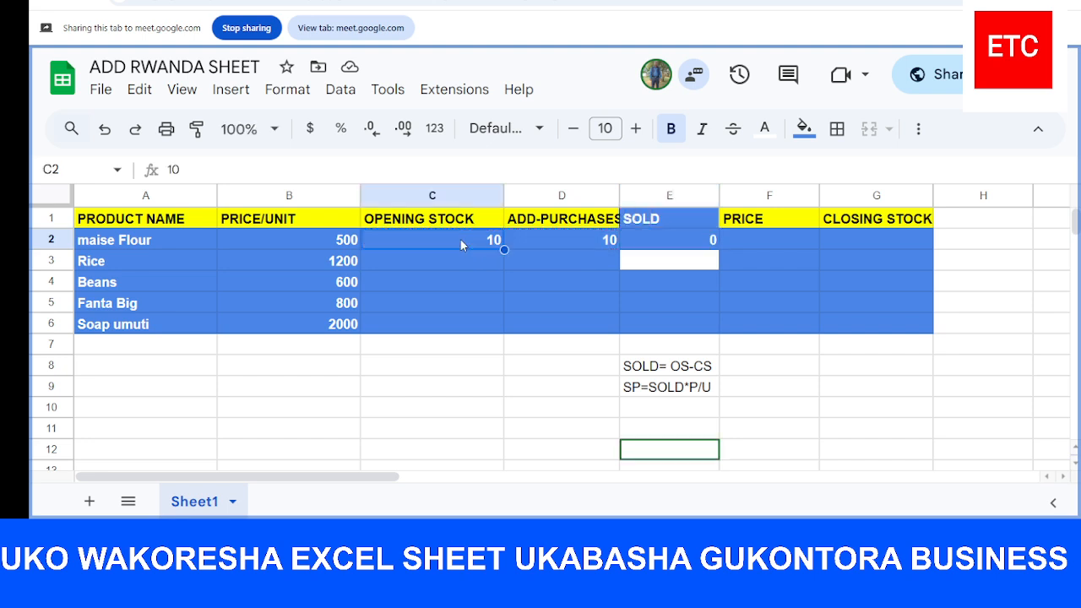
pyautogui.click(650, 239)
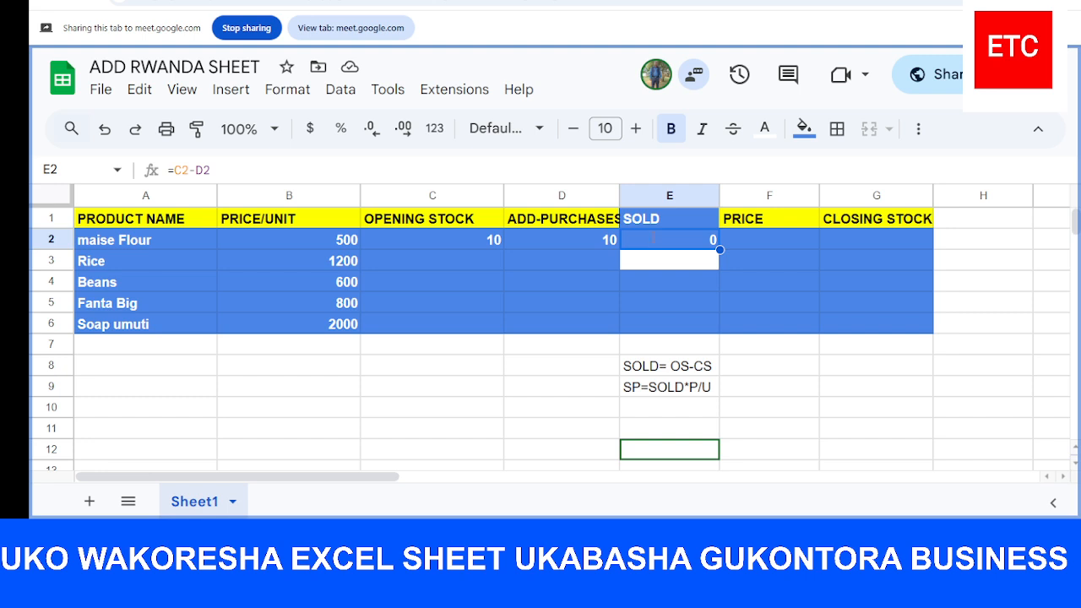
pyautogui.doubleClick(653, 243)
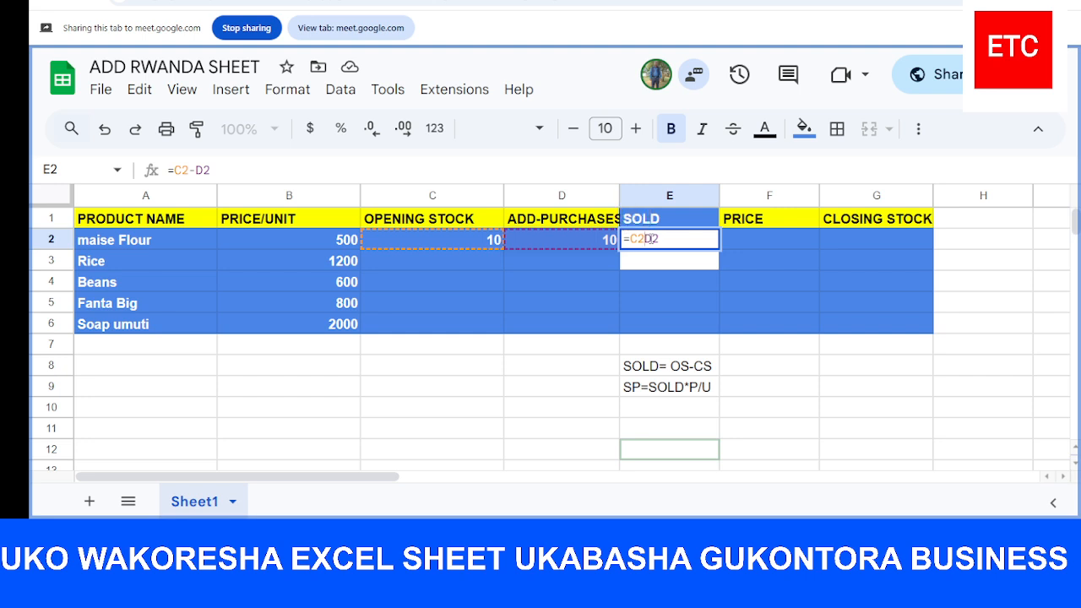
pyautogui.press('BackSpace')
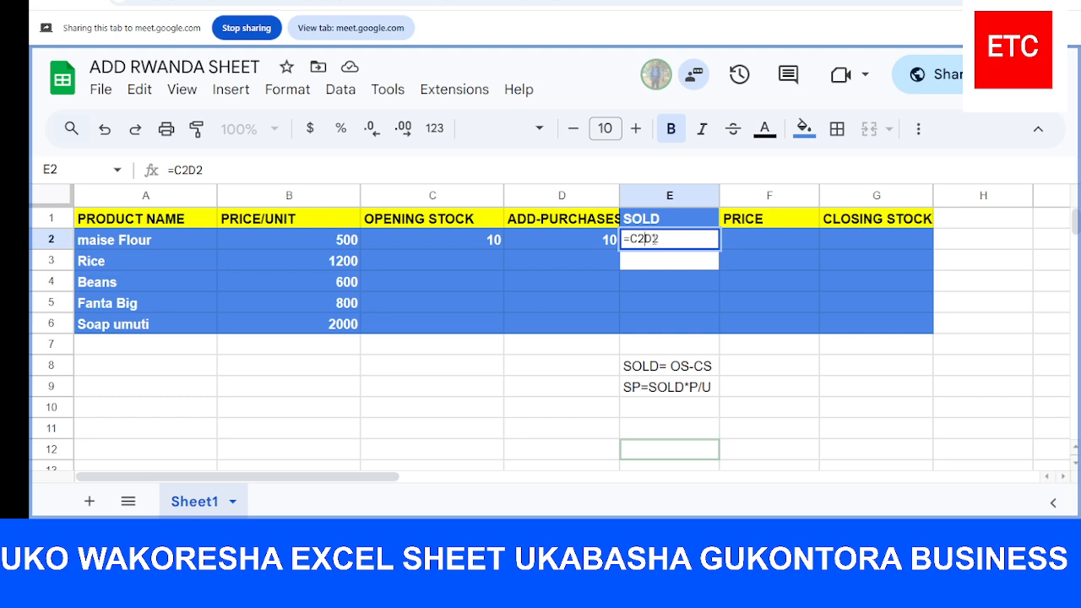
pyautogui.write('-')
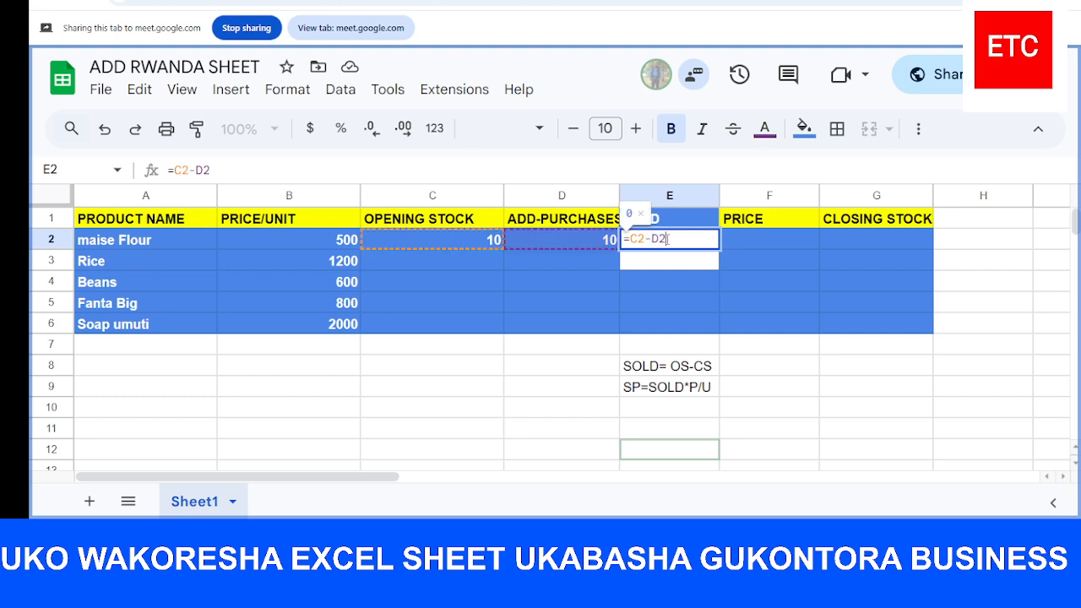
pyautogui.press('BackSpace')
pyautogui.press('BackSpace')
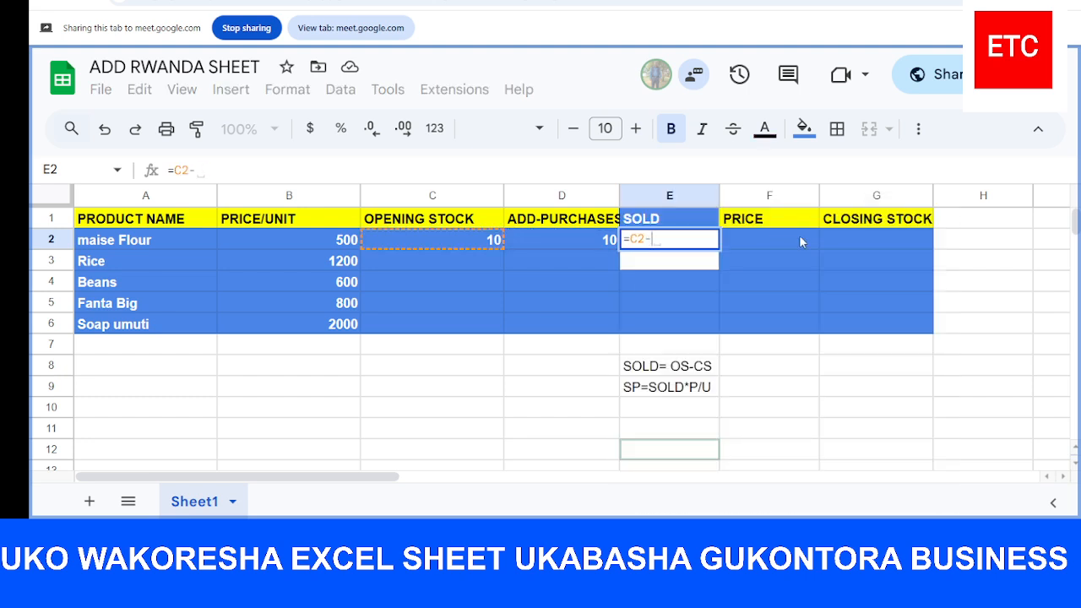
pyautogui.click(848, 240)
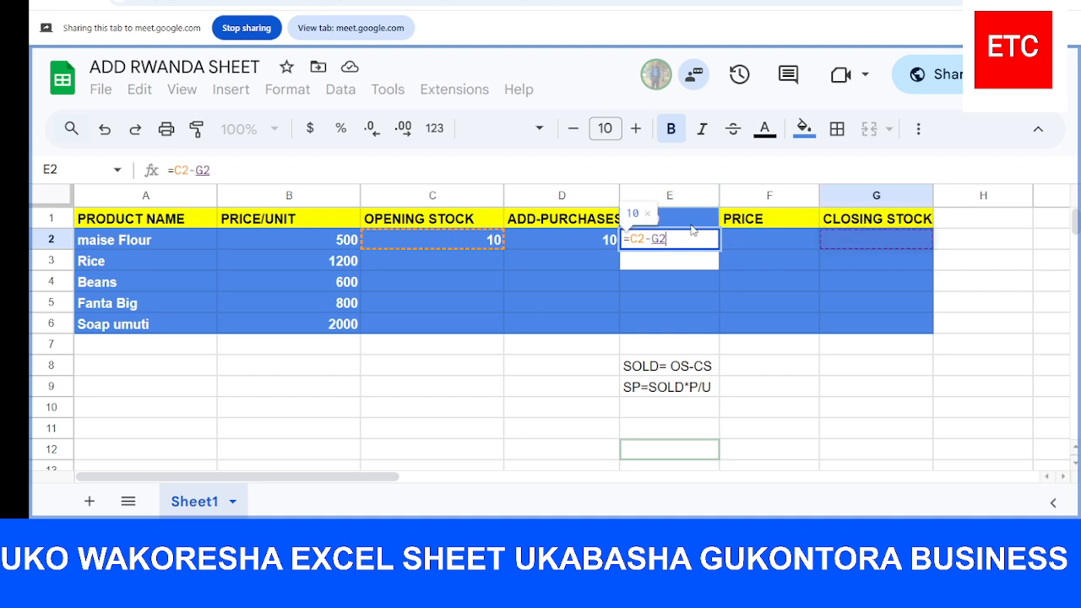
pyautogui.press('Return')
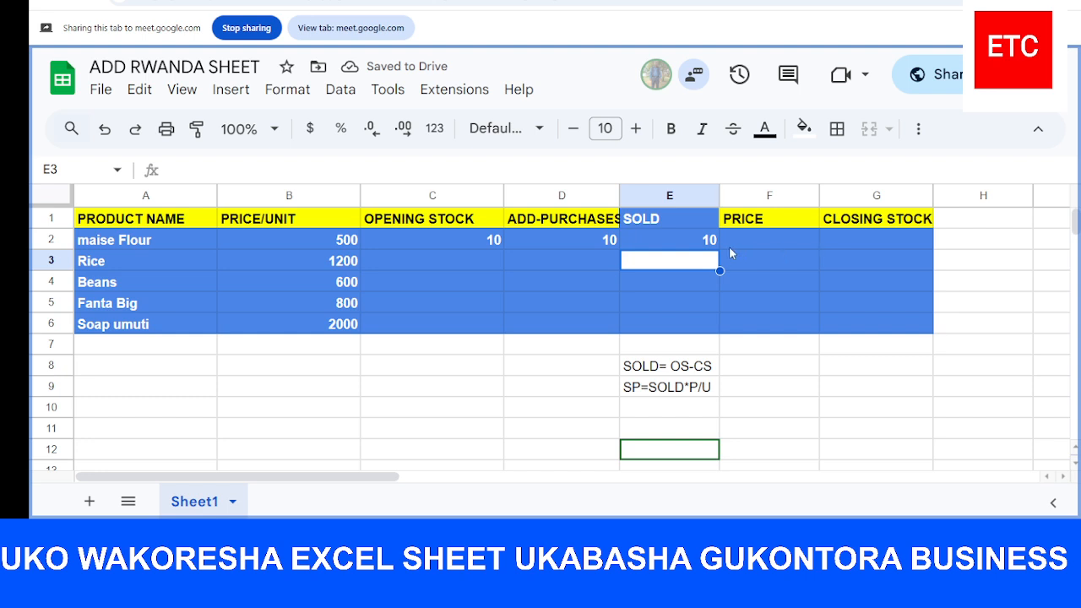
pyautogui.click(701, 243)
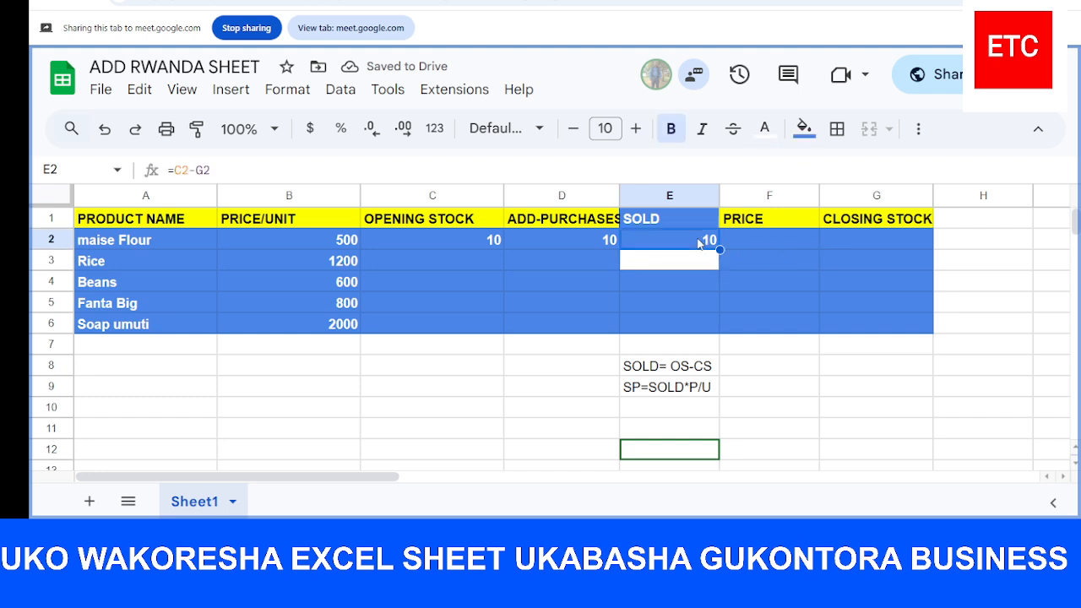
# Enter a closing stock of 10 for maise Flour in G2
pyautogui.click(865, 229)
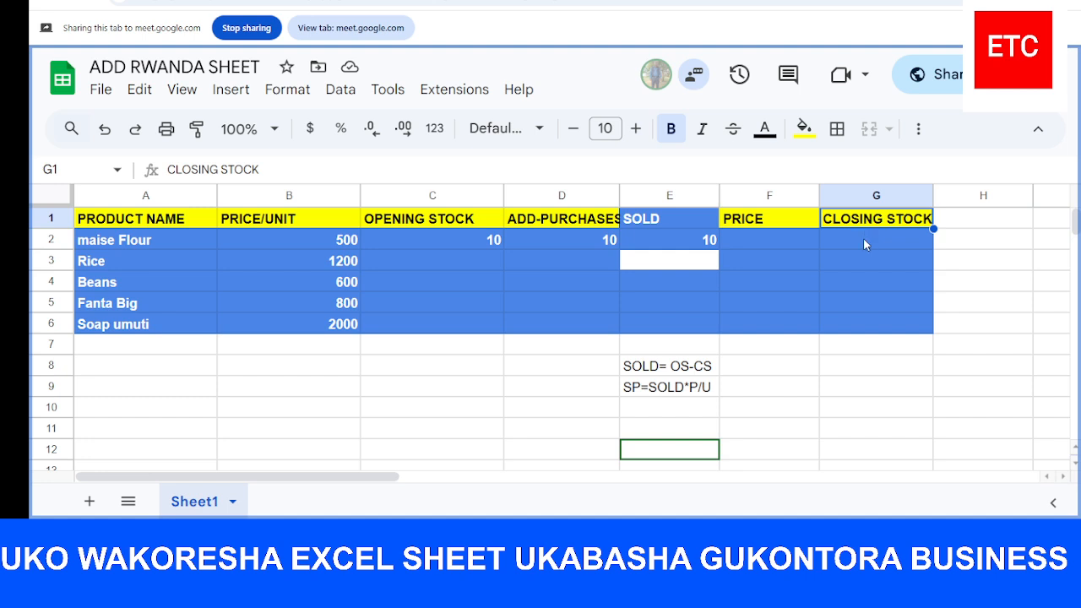
pyautogui.click(863, 238)
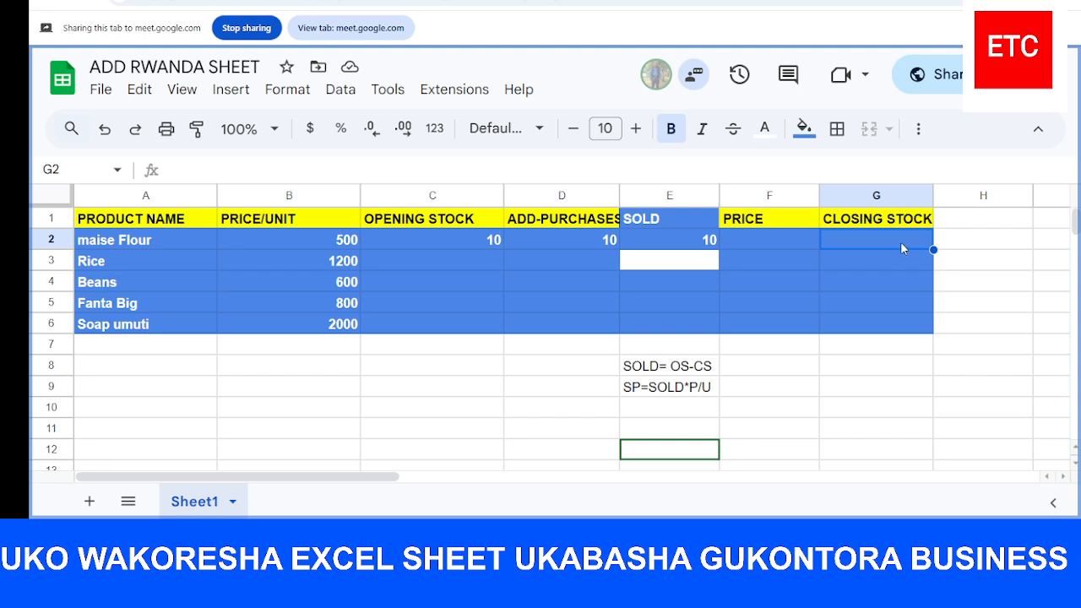
pyautogui.write('1')
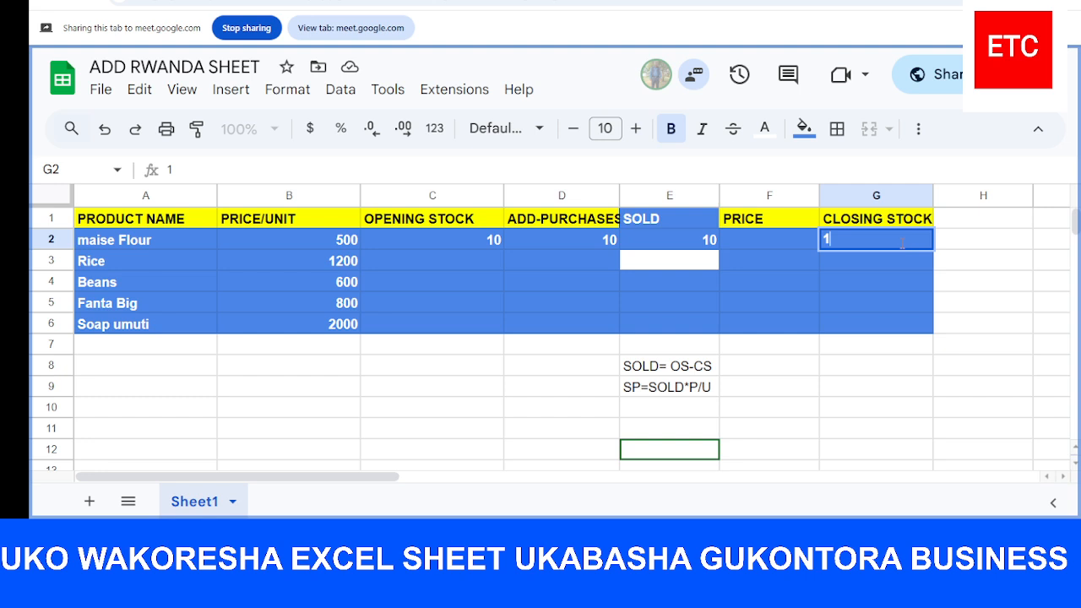
pyautogui.write('0')
pyautogui.press('Return')
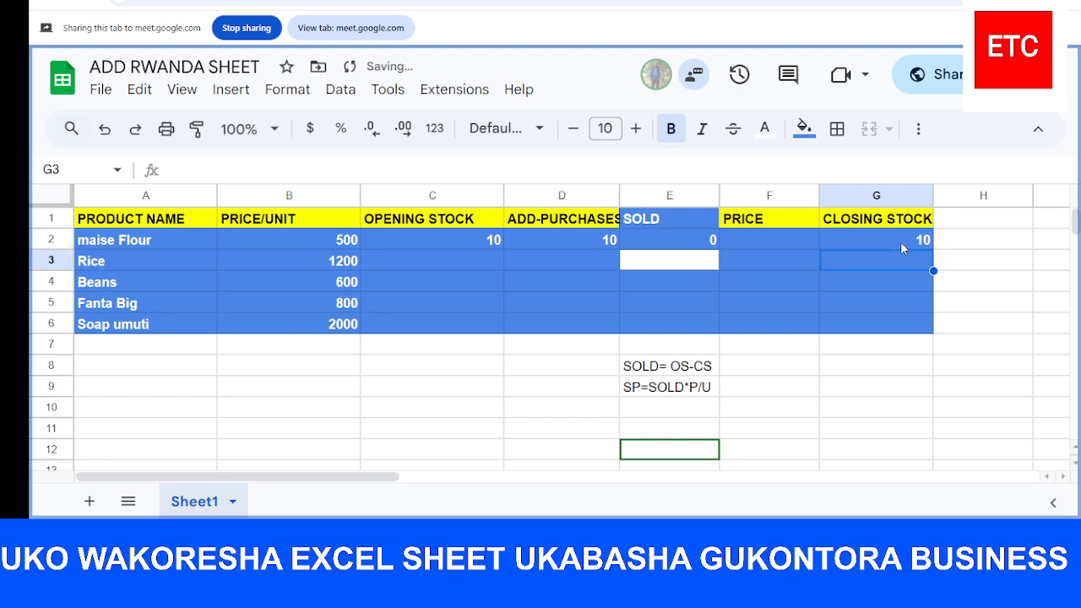
# Change the SOLD formula for maise Flour in E2 to =C2+D2, adding opening stock and purchases
pyautogui.click(700, 237)
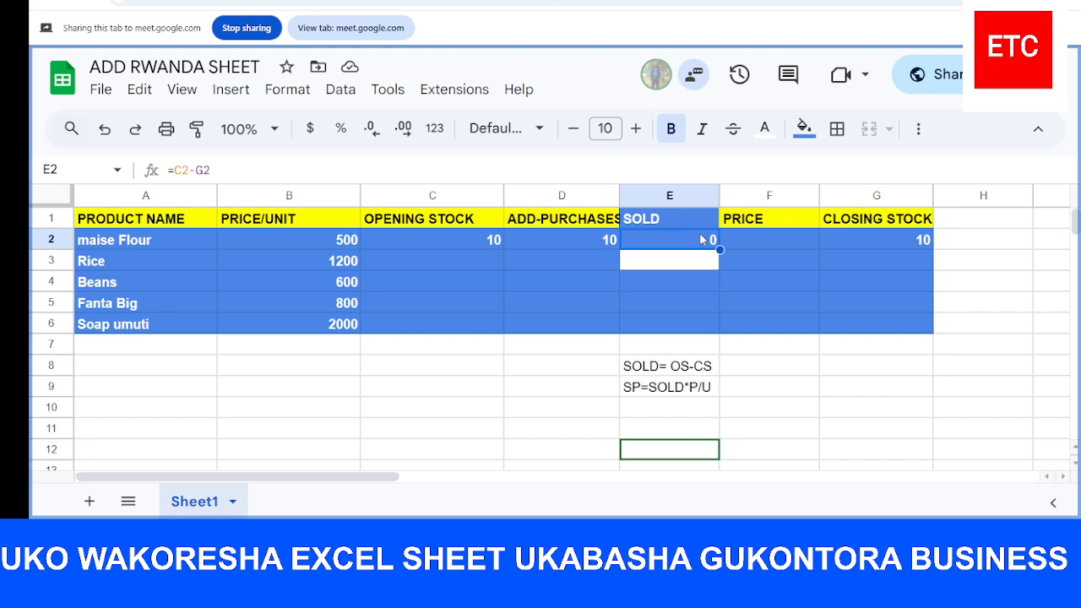
pyautogui.doubleClick(701, 240)
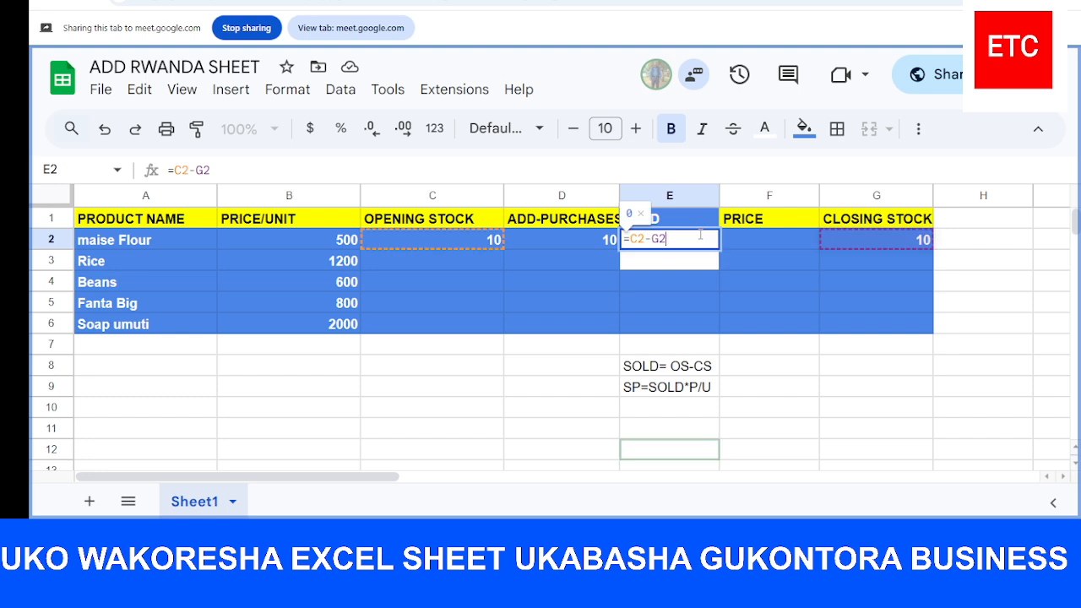
pyautogui.click(652, 240)
pyautogui.press('BackSpace')
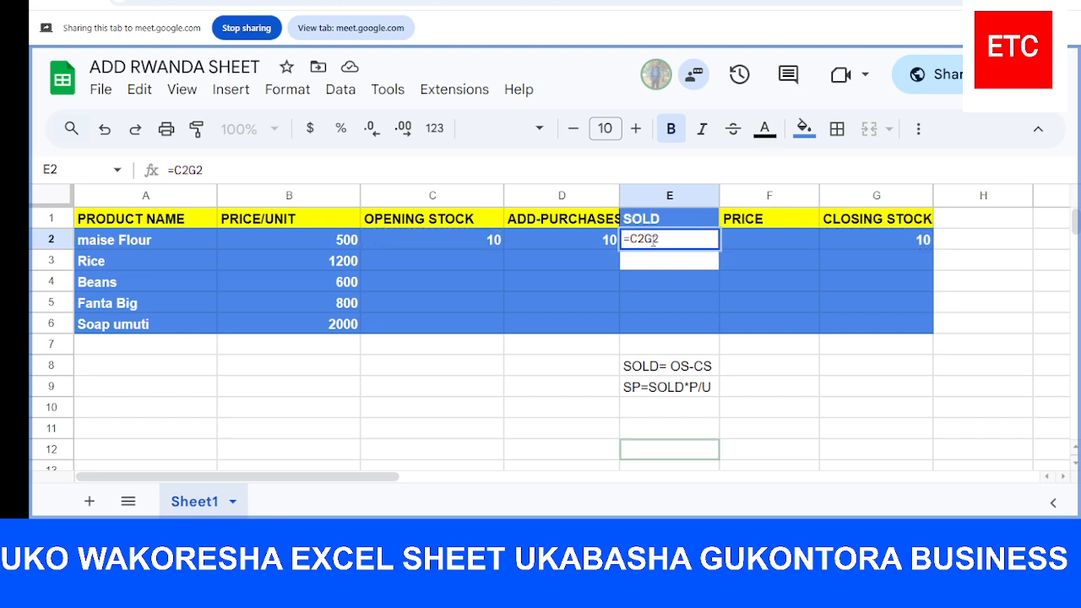
pyautogui.write('+')
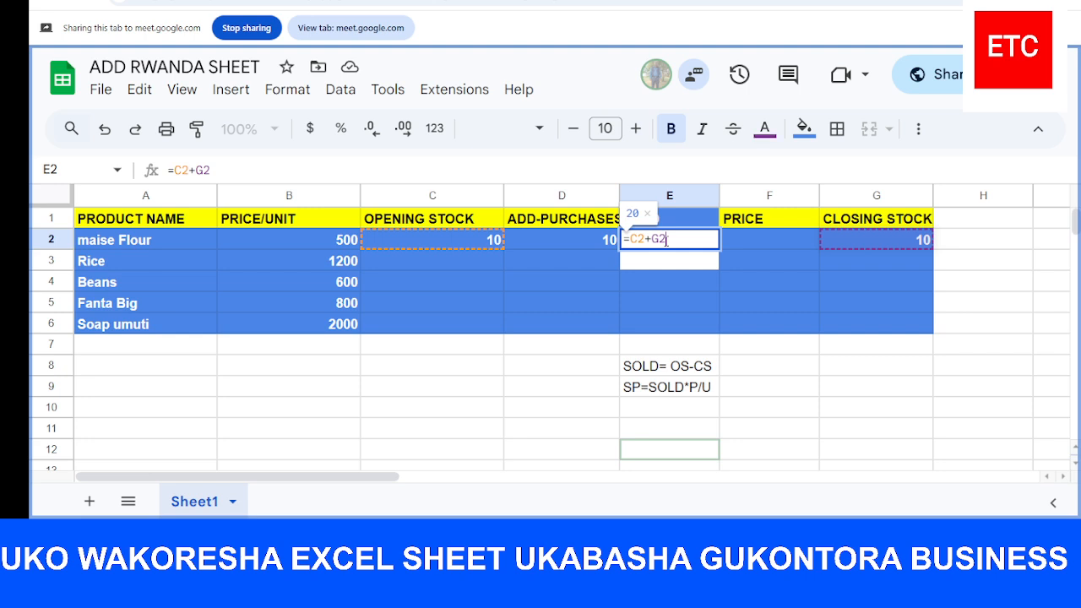
pyautogui.press('BackSpace')
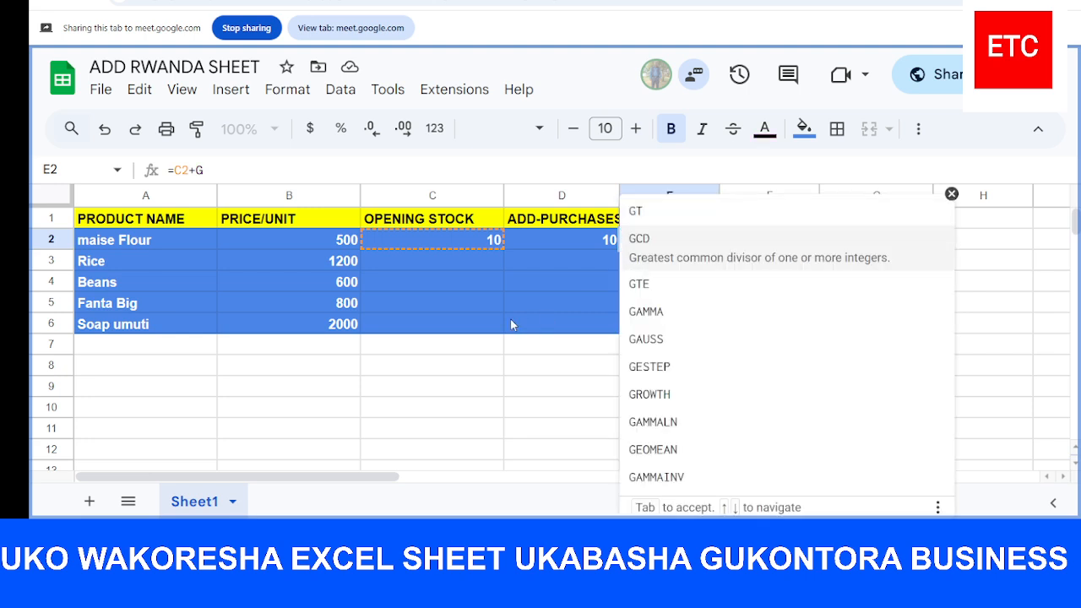
pyautogui.click(542, 290)
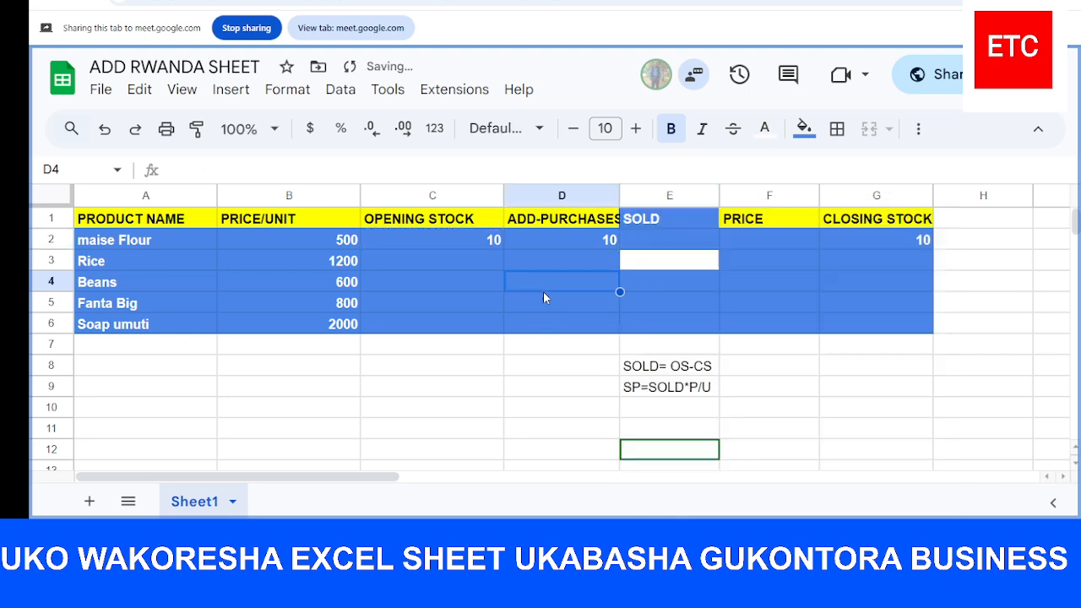
pyautogui.click(656, 241)
pyautogui.doubleClick(657, 242)
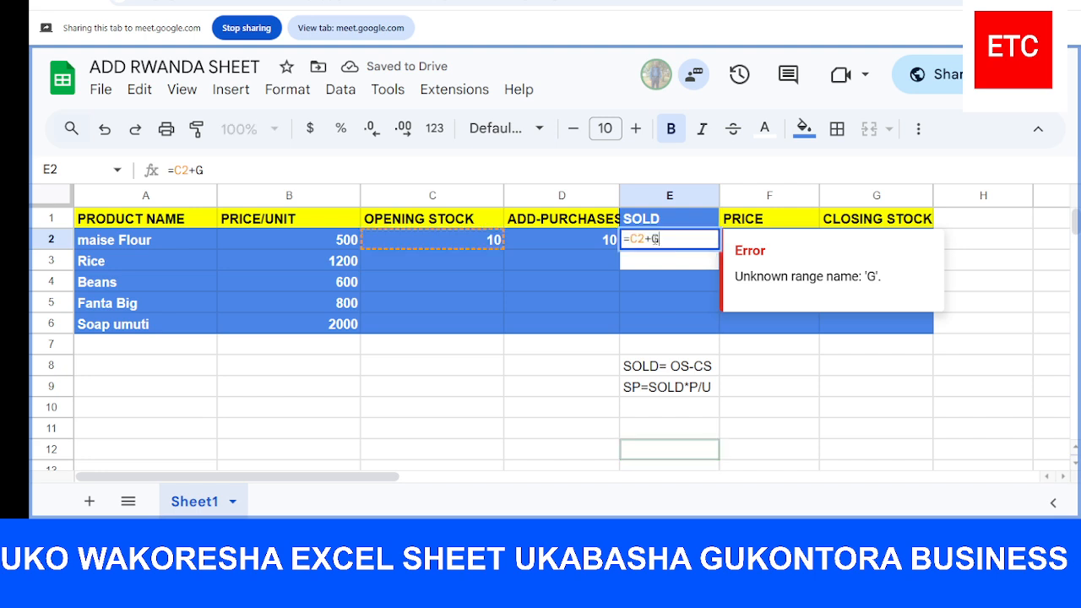
pyautogui.press('BackSpace')
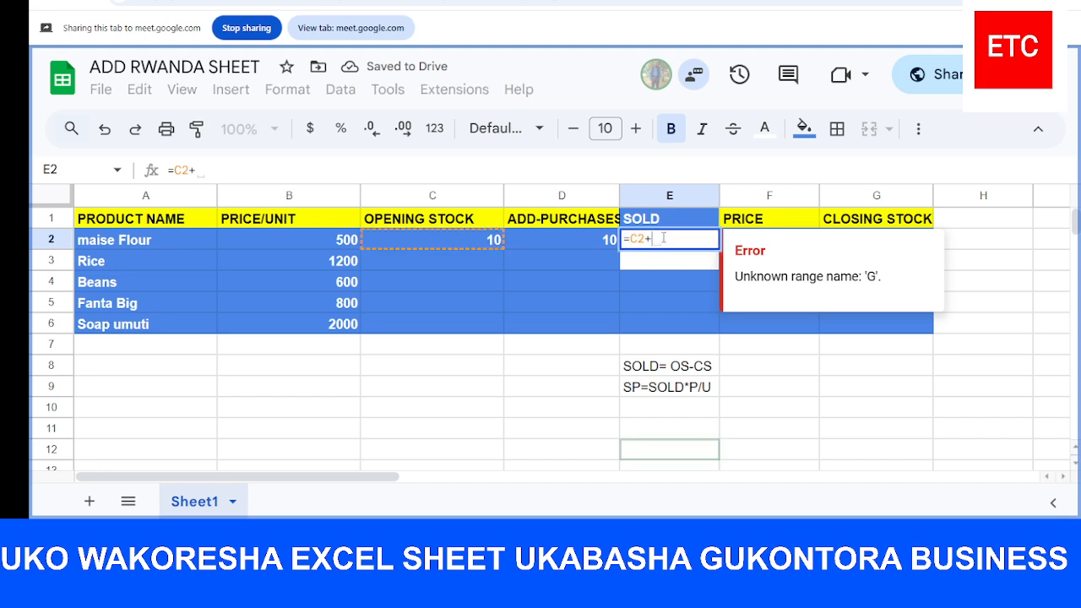
pyautogui.click(583, 242)
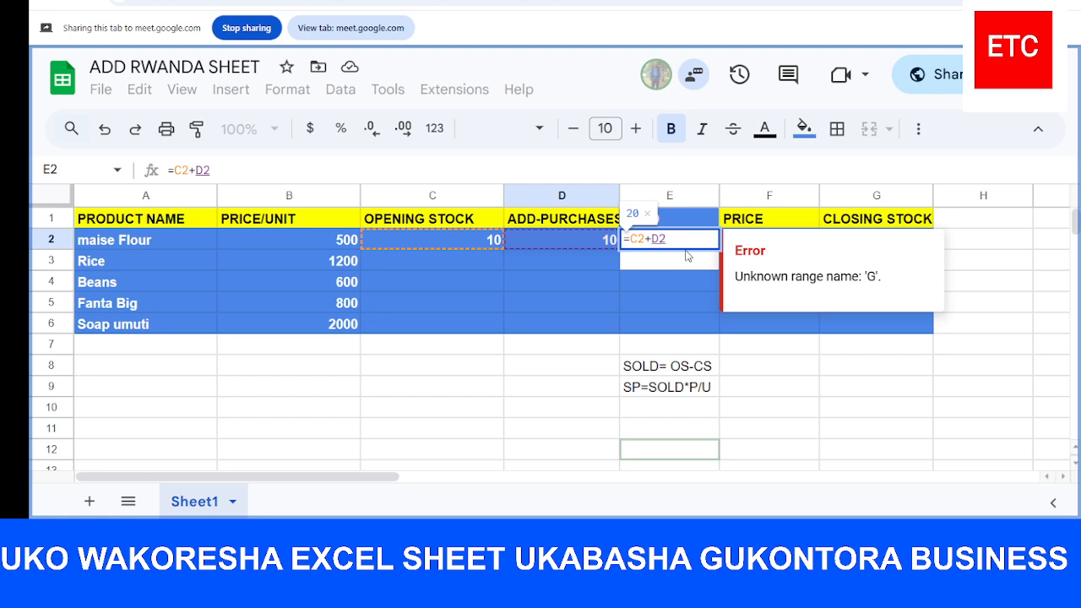
pyautogui.press('Return')
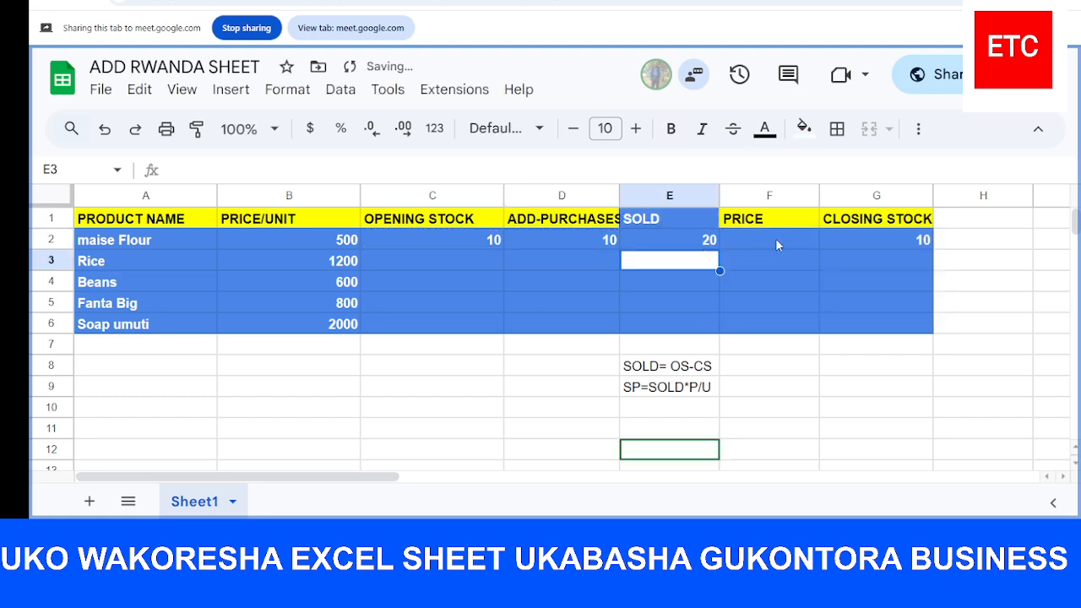
# Enter the formula =E2*B2 in F2, the PRICE cell for maise Flour, multiplying quantity sold by unit price
pyautogui.click(777, 245)
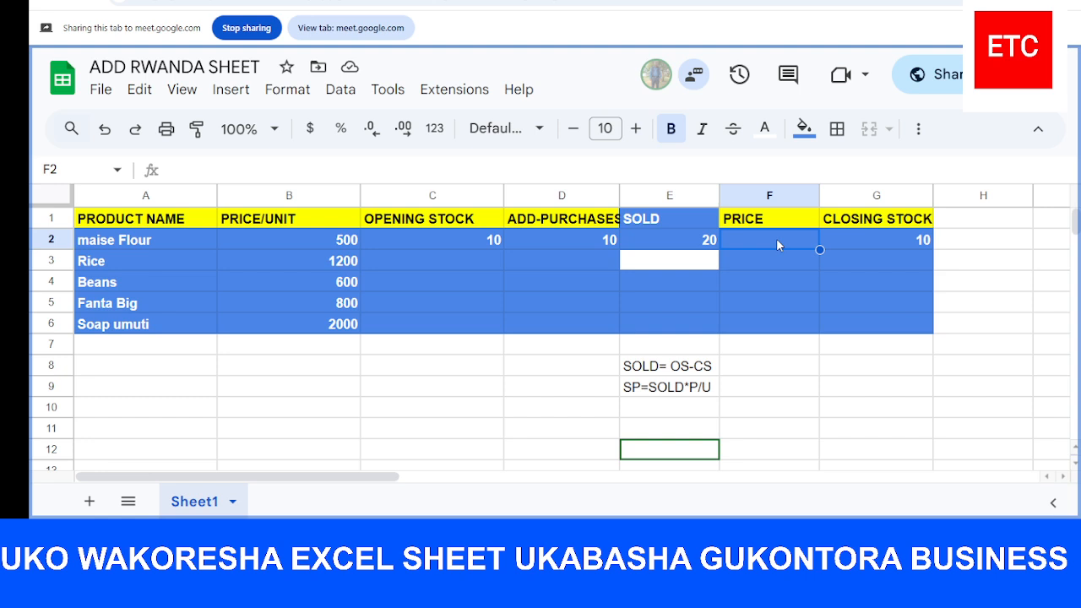
pyautogui.write('=')
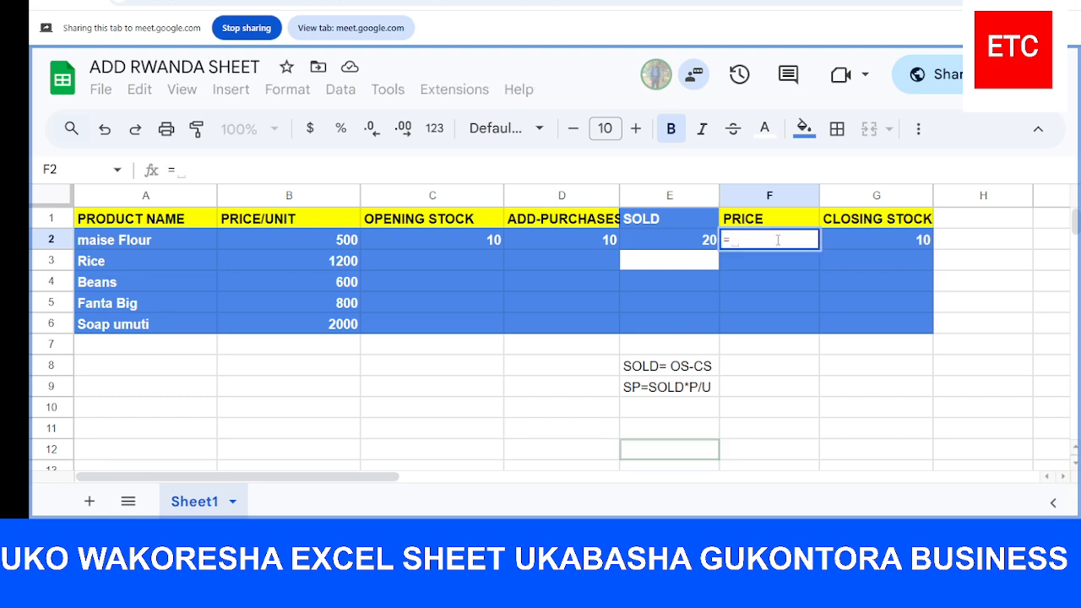
pyautogui.click(698, 245)
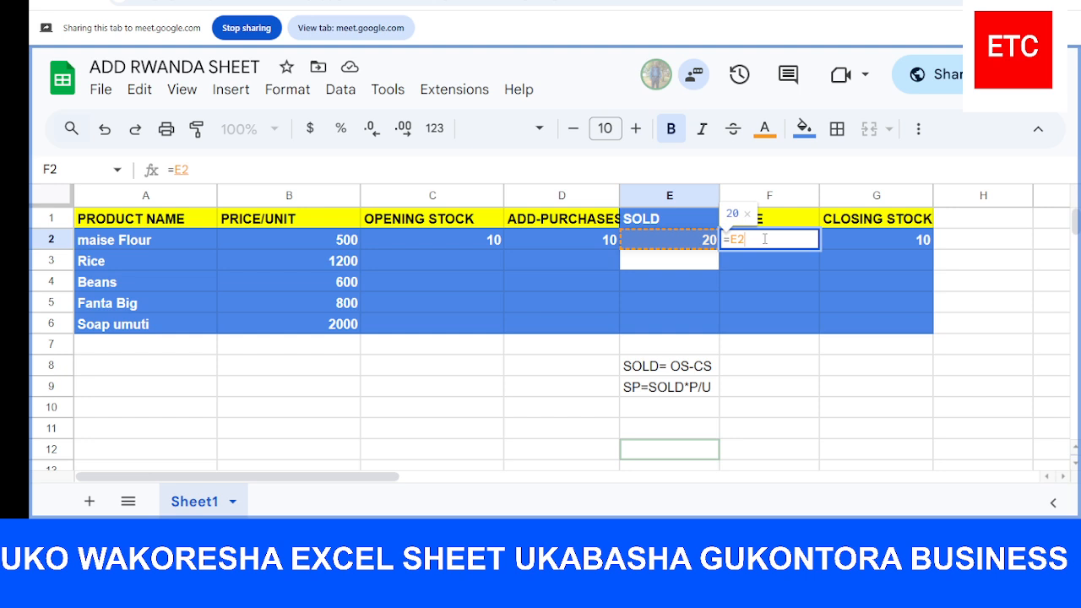
pyautogui.write('*')
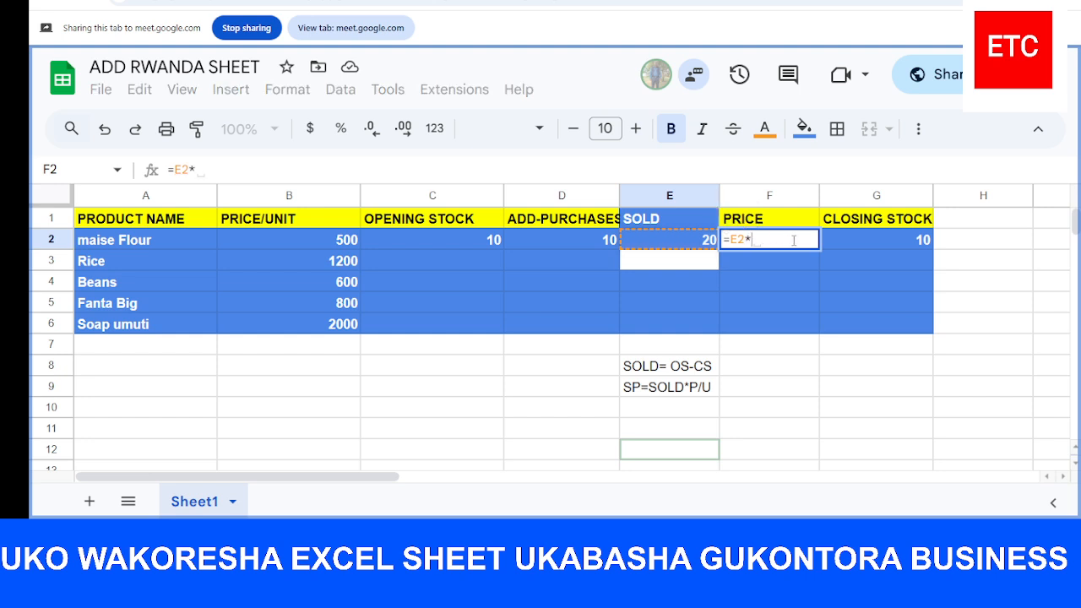
pyautogui.click(344, 242)
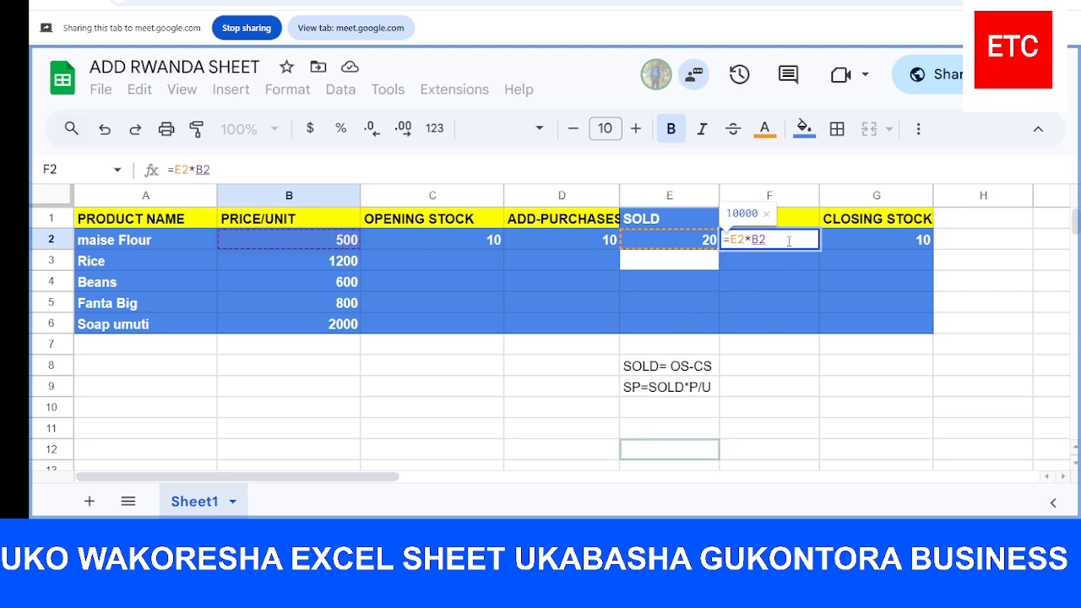
pyautogui.press('Return')
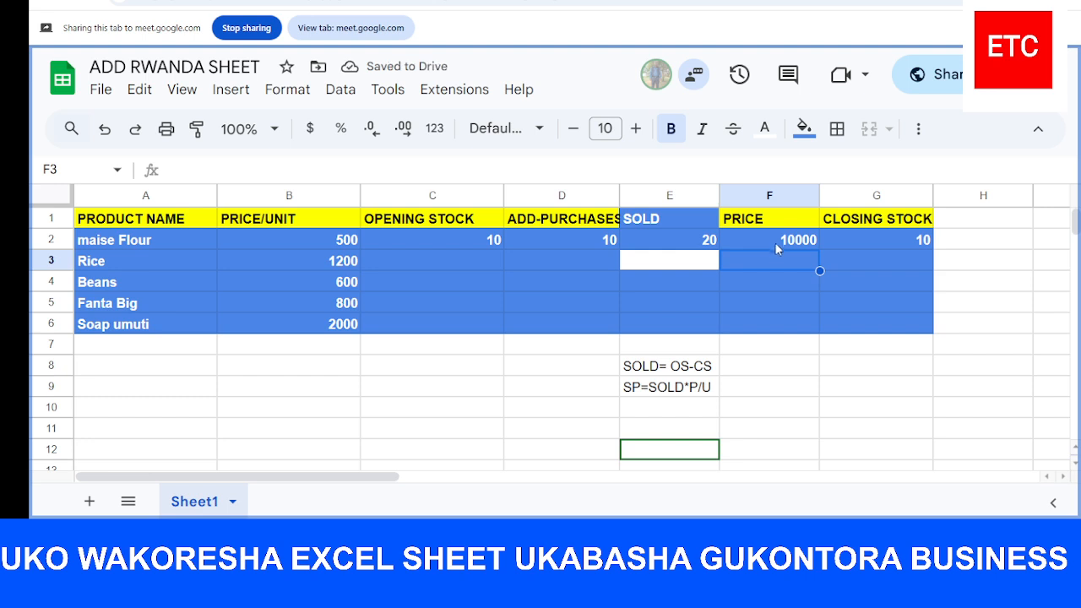
pyautogui.click(778, 240)
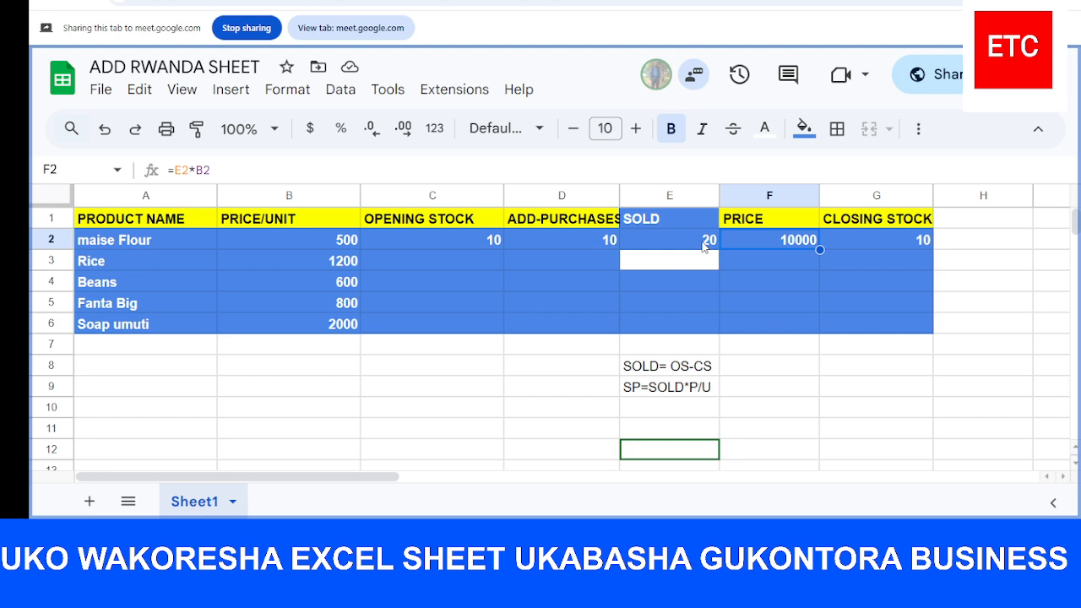
# Re-enter the SOLD formula in E2 with parentheses around the opening stock and purchases sum, as =(C2+D2)
pyautogui.click(875, 238)
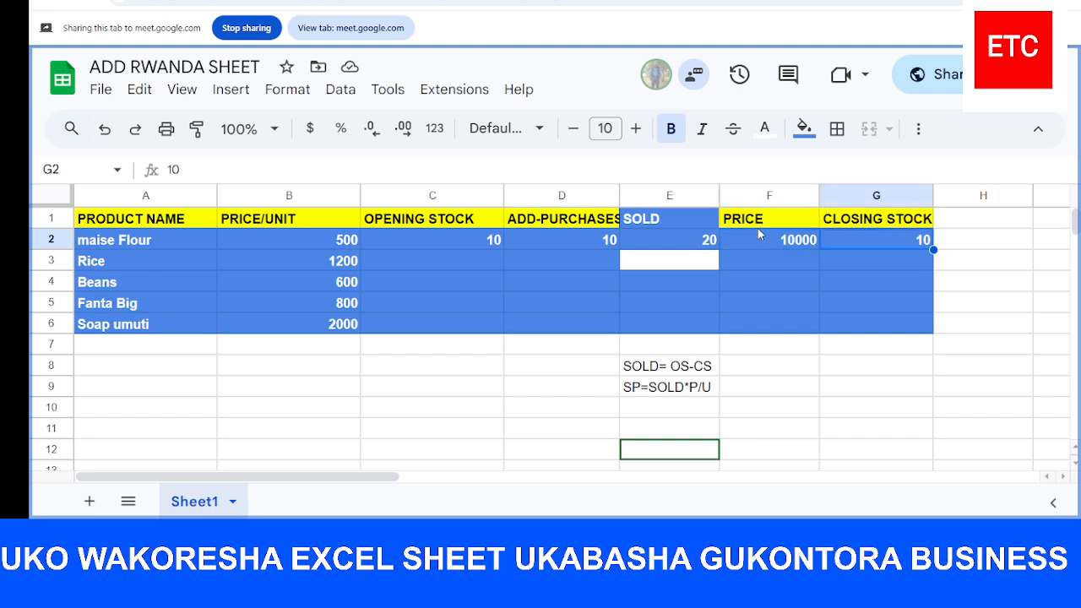
pyautogui.click(698, 242)
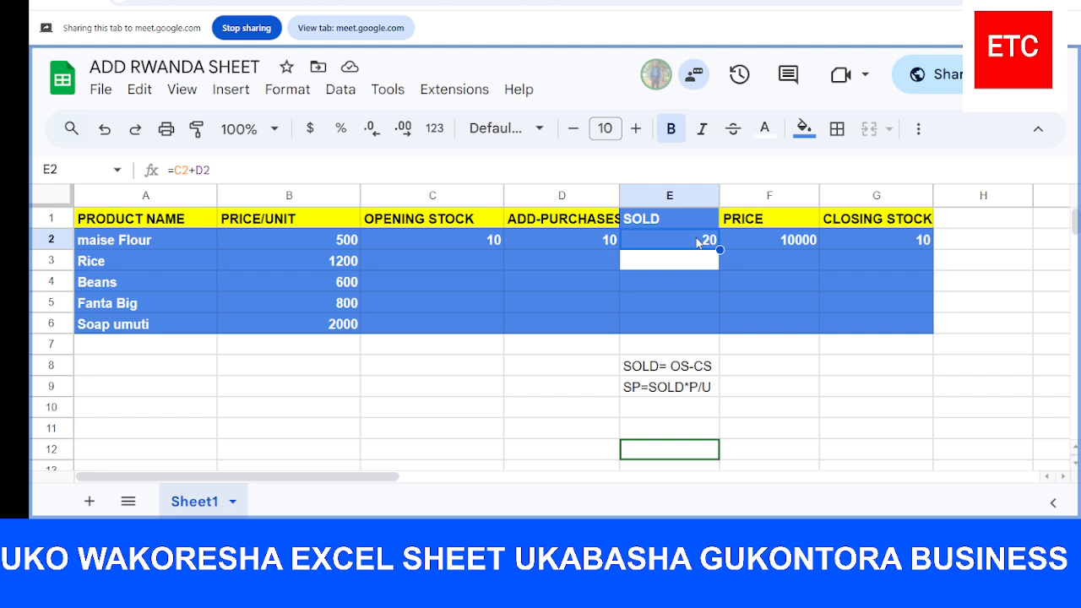
pyautogui.write('=')
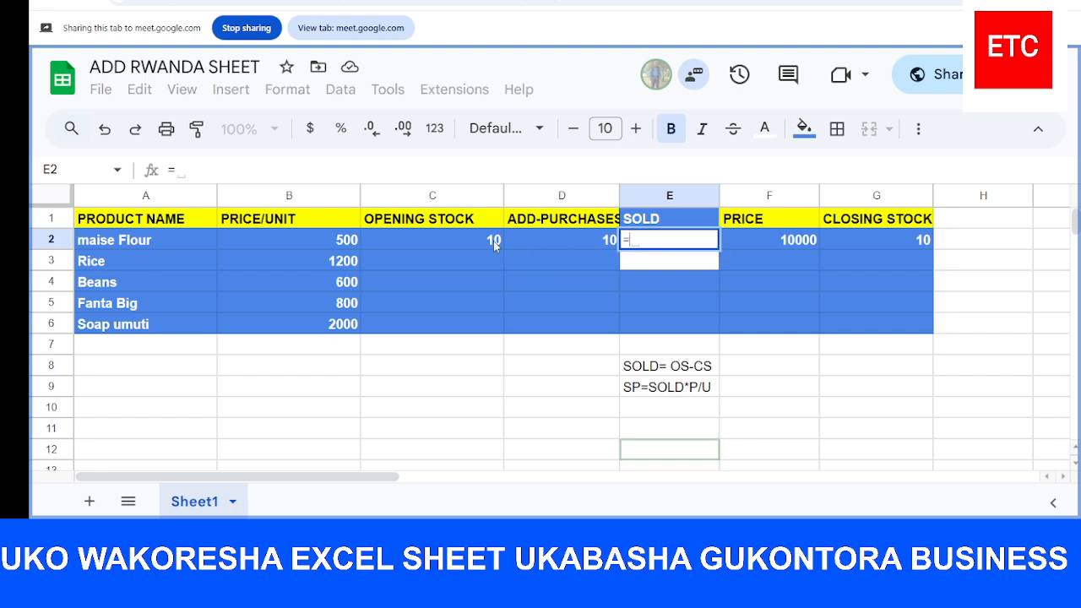
pyautogui.write('(')
pyautogui.click(468, 240)
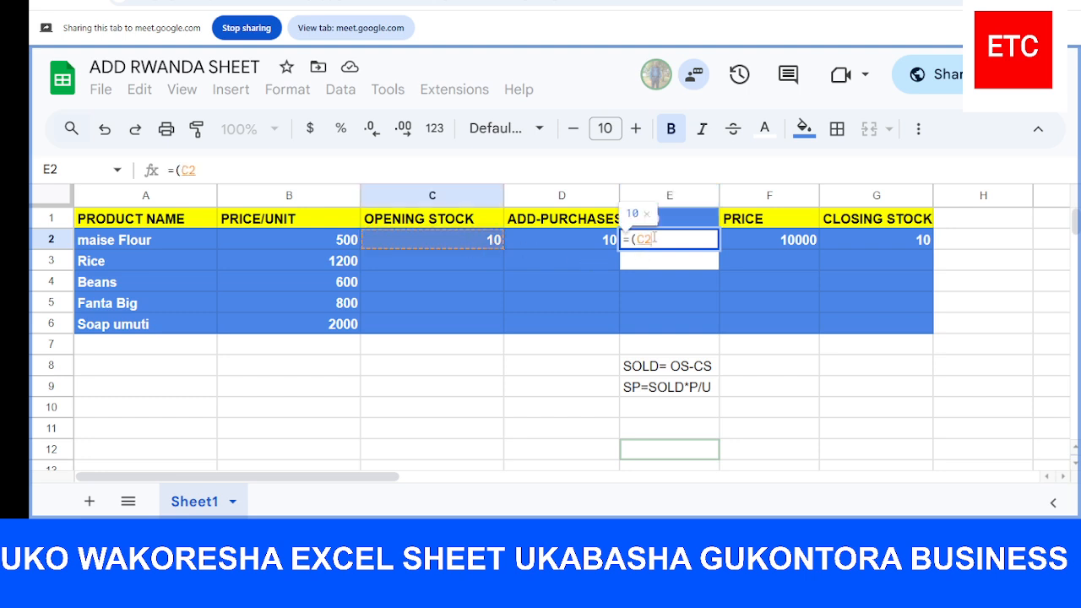
pyautogui.write('+')
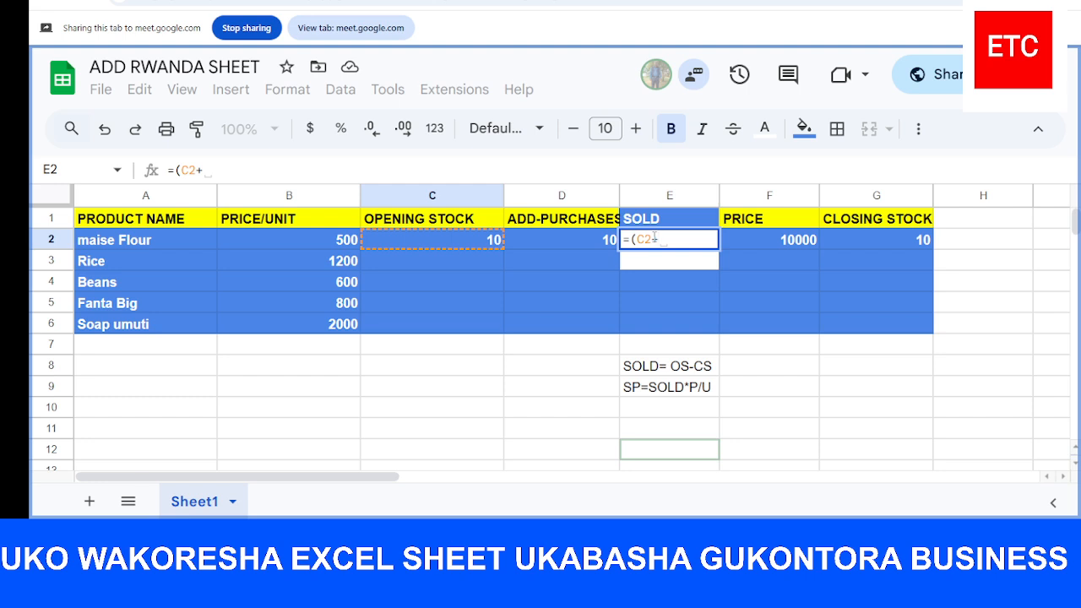
pyautogui.click(569, 240)
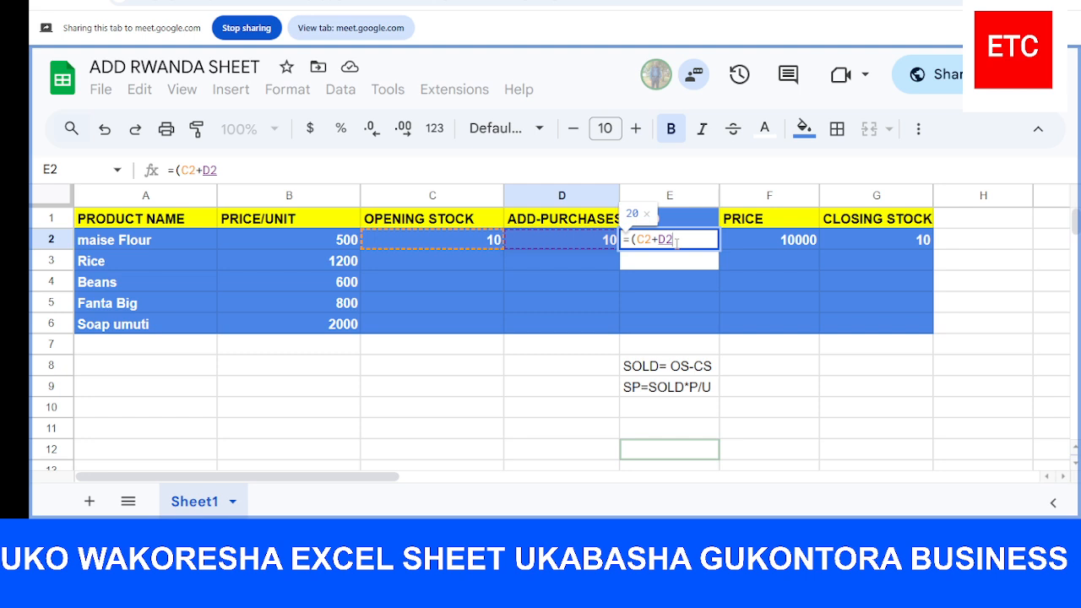
pyautogui.write(')')
pyautogui.click(863, 238)
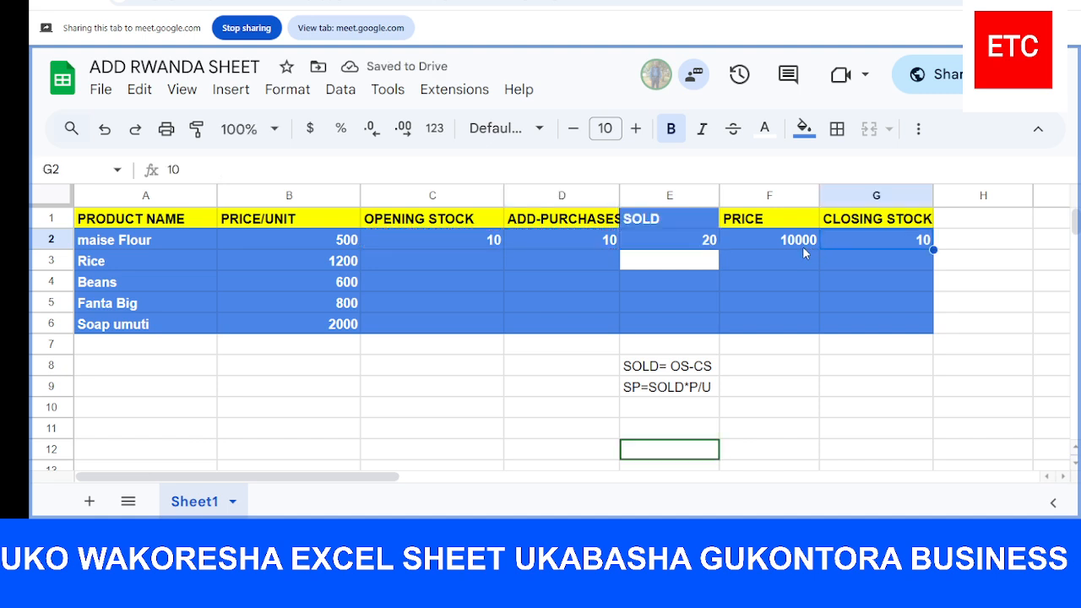
# Extend the SOLD formula in E2 to =(C2+D2)-G2 so that closing stock is subtracted
pyautogui.click(704, 242)
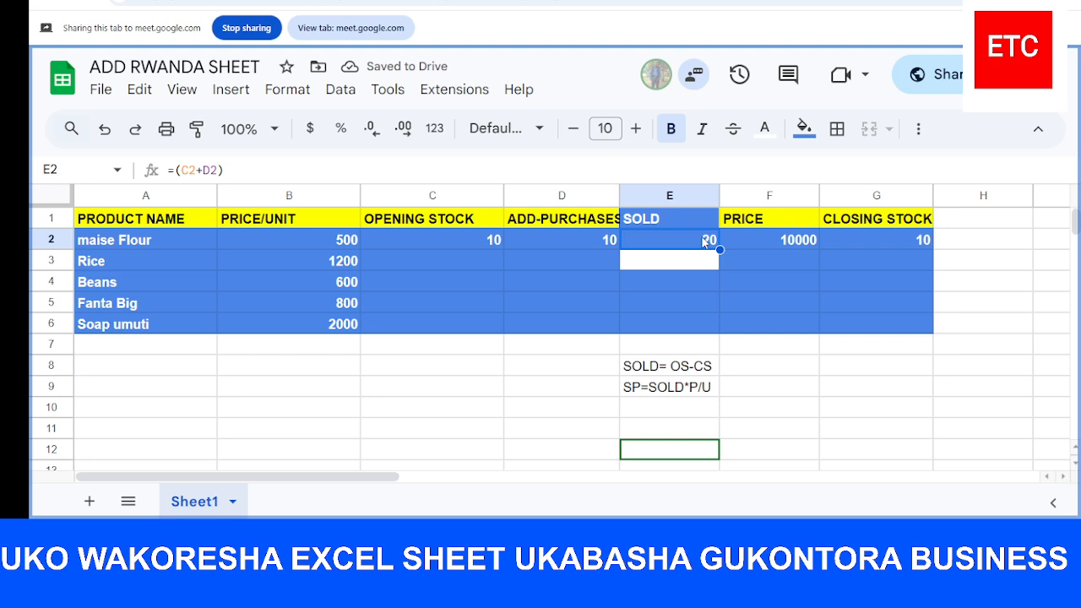
pyautogui.doubleClick(705, 242)
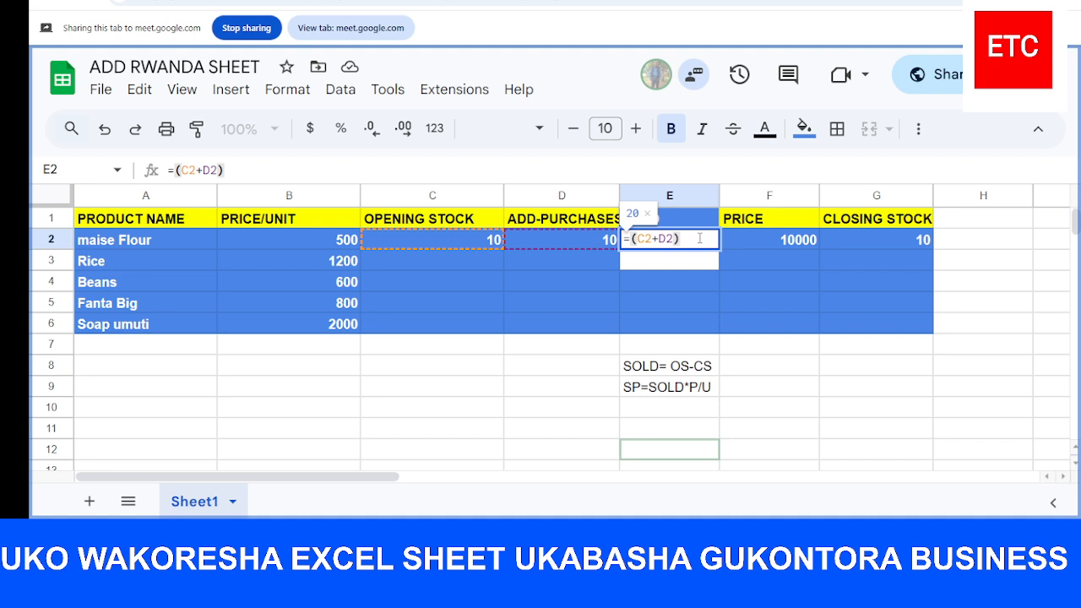
pyautogui.write('-')
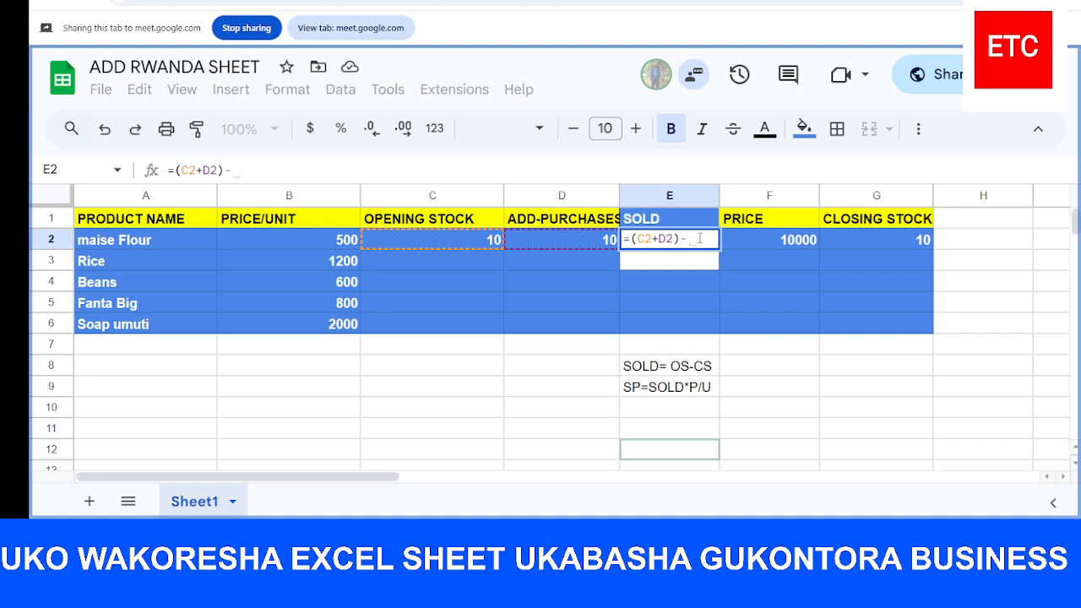
pyautogui.click(874, 239)
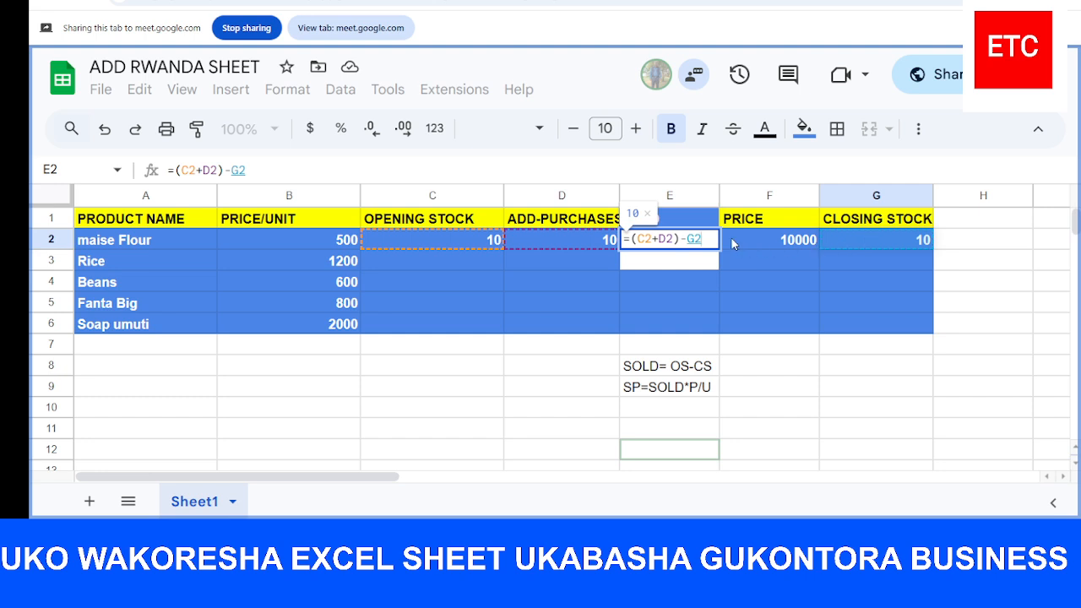
pyautogui.press('Return')
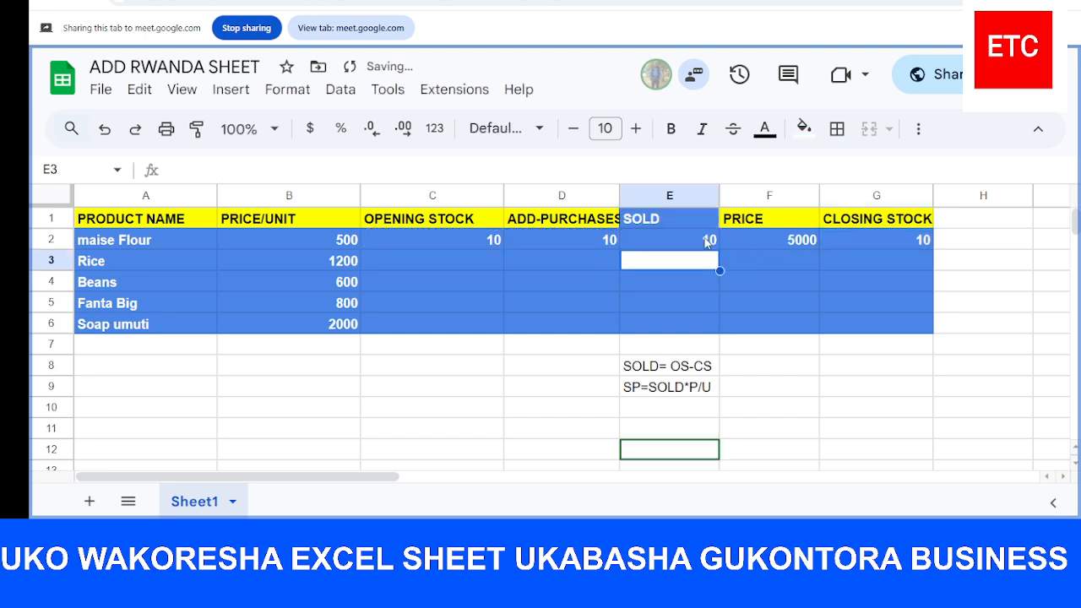
# Update the formula note in E8 to read SOLD= OS+PS-CS
pyautogui.click(777, 269)
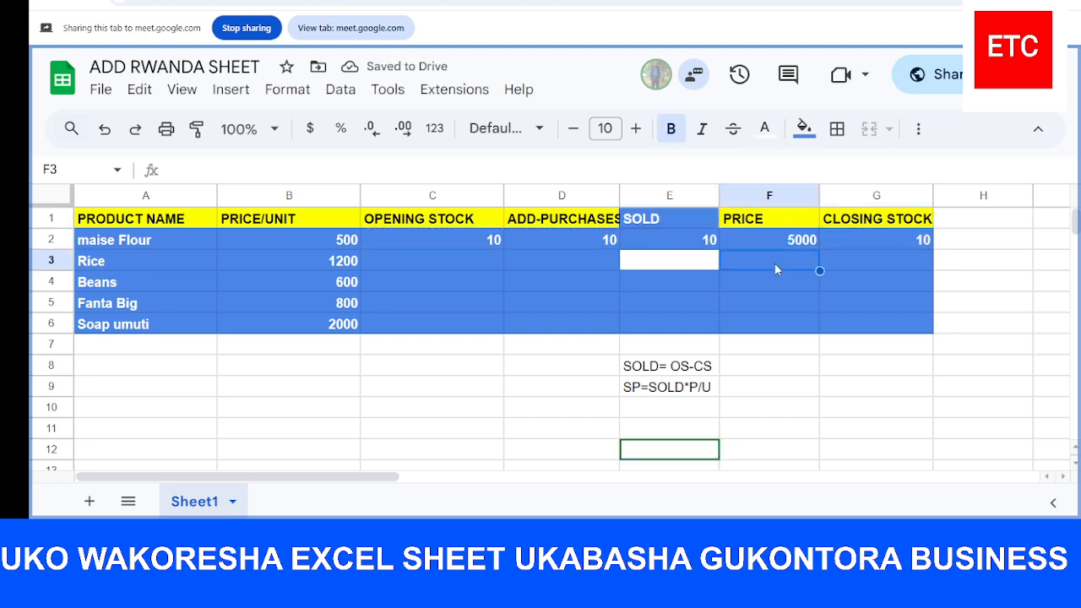
pyautogui.click(685, 370)
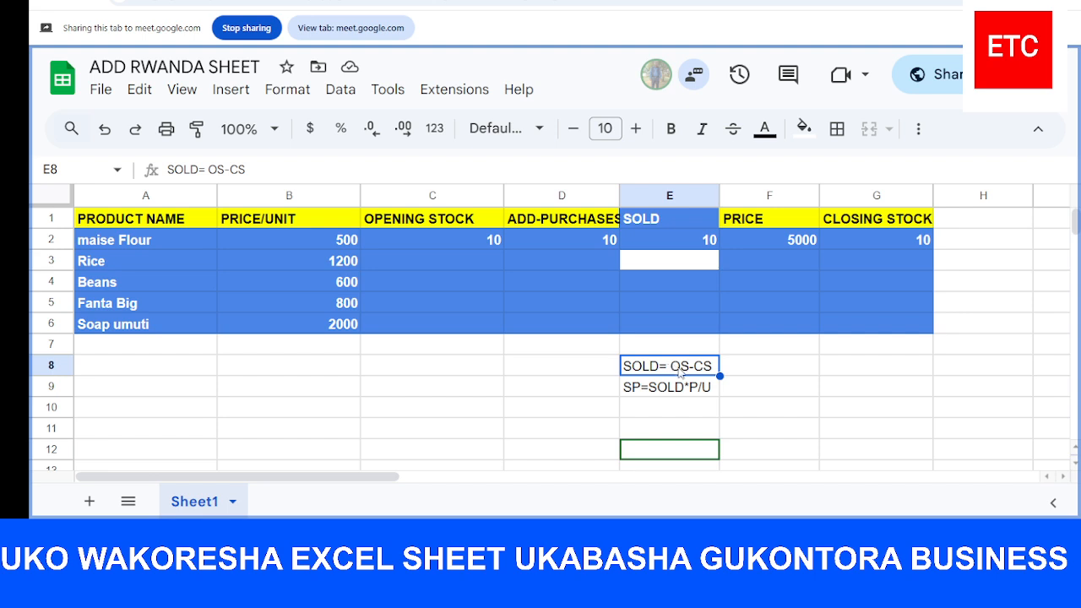
pyautogui.doubleClick(698, 370)
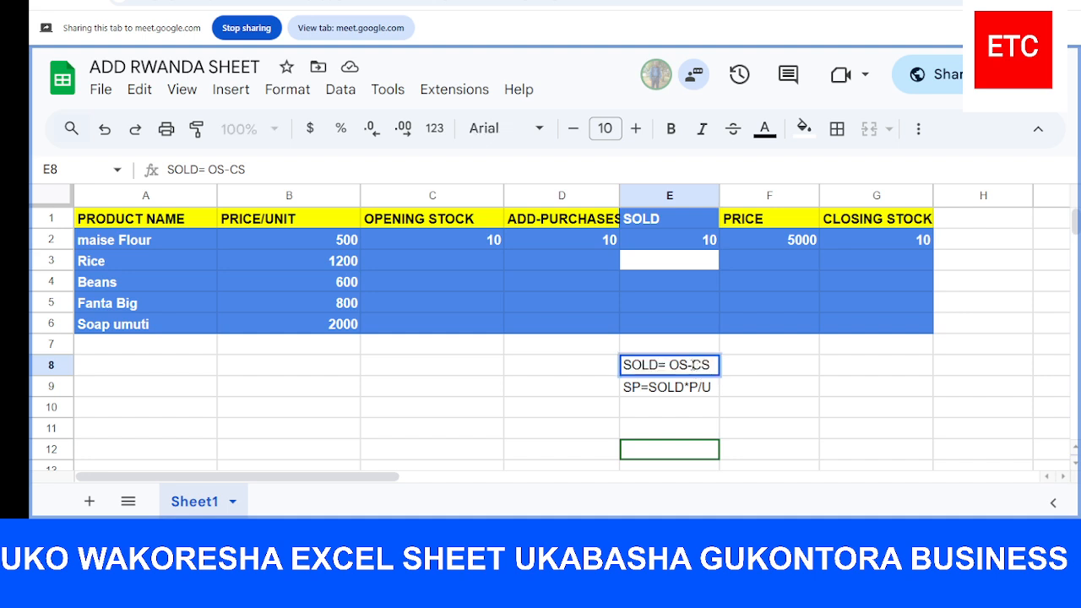
pyautogui.click(692, 365)
pyautogui.press('BackSpace')
pyautogui.write('+')
pyautogui.write('PS')
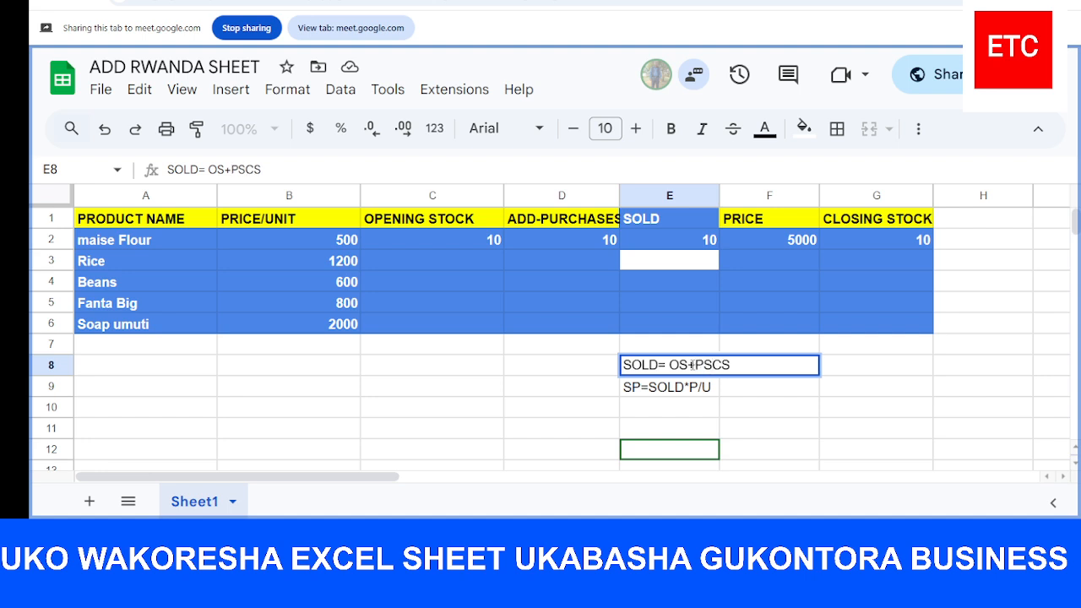
pyautogui.write('-')
pyautogui.click(815, 408)
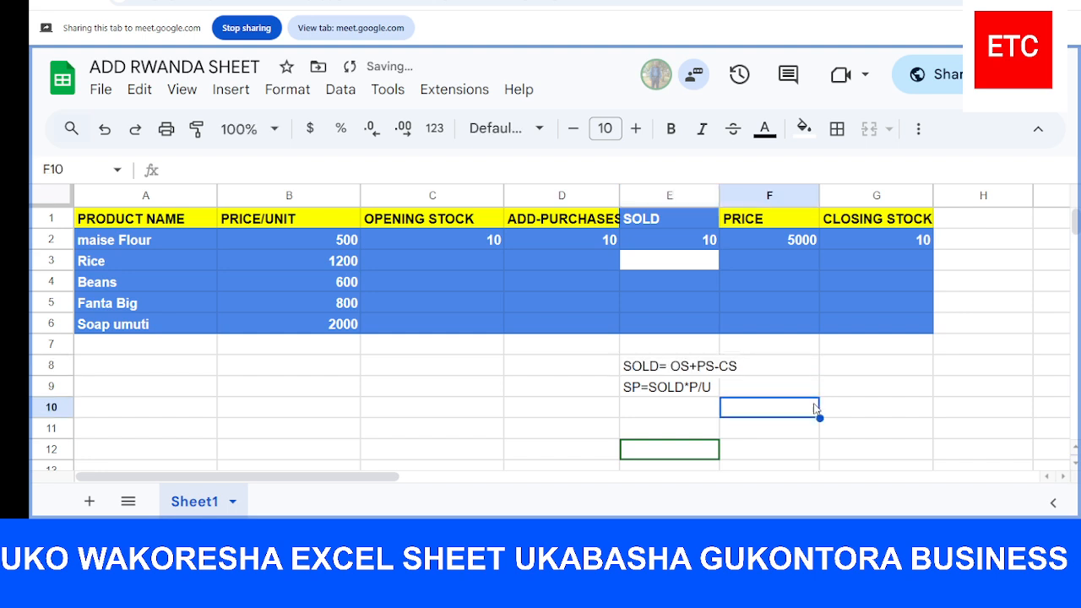
pyautogui.click(700, 390)
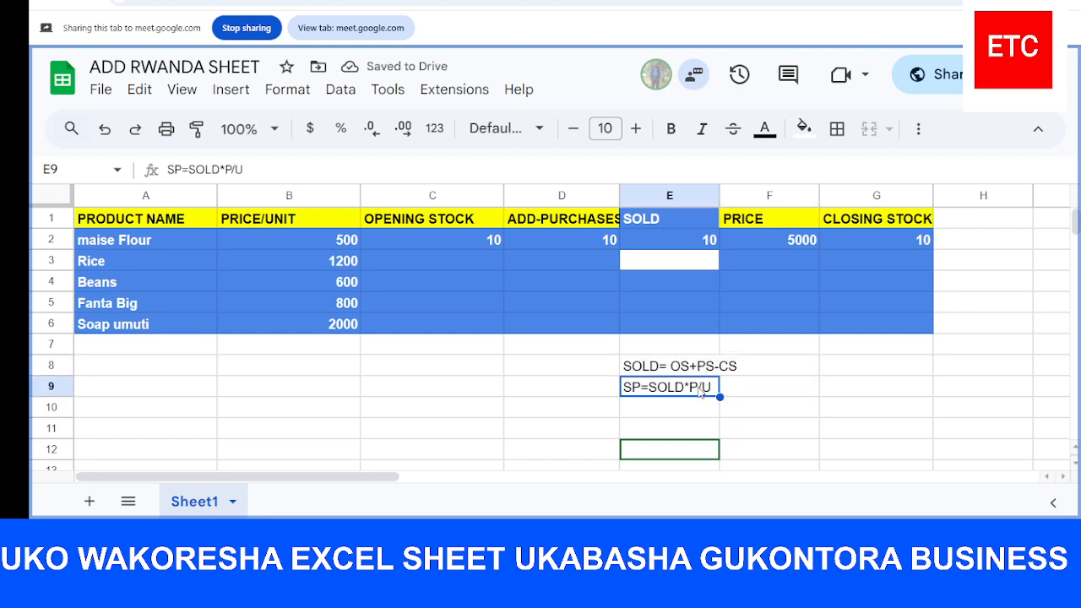
pyautogui.click(809, 312)
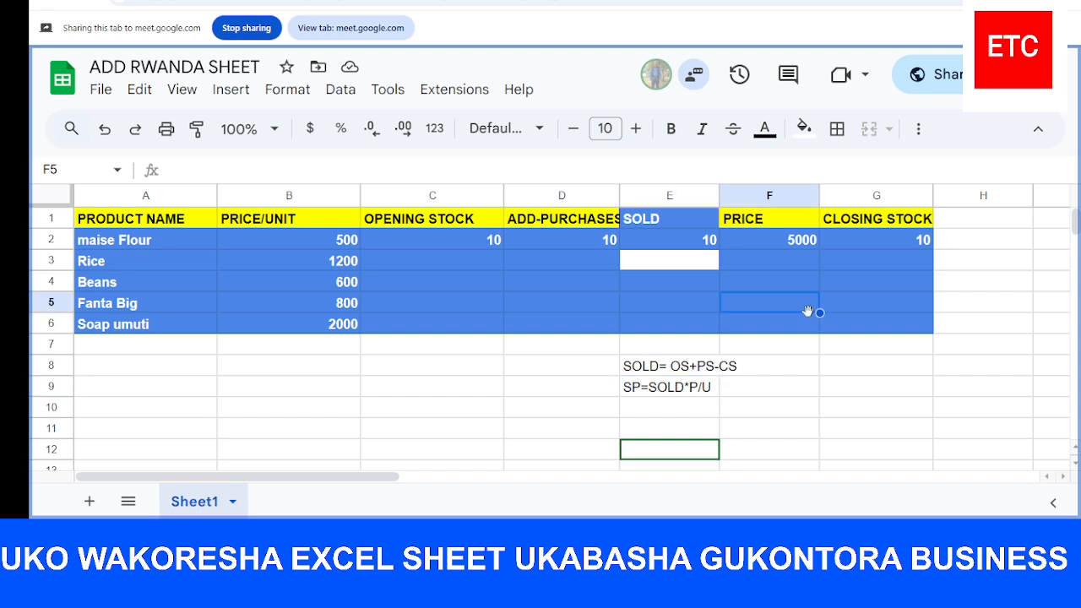